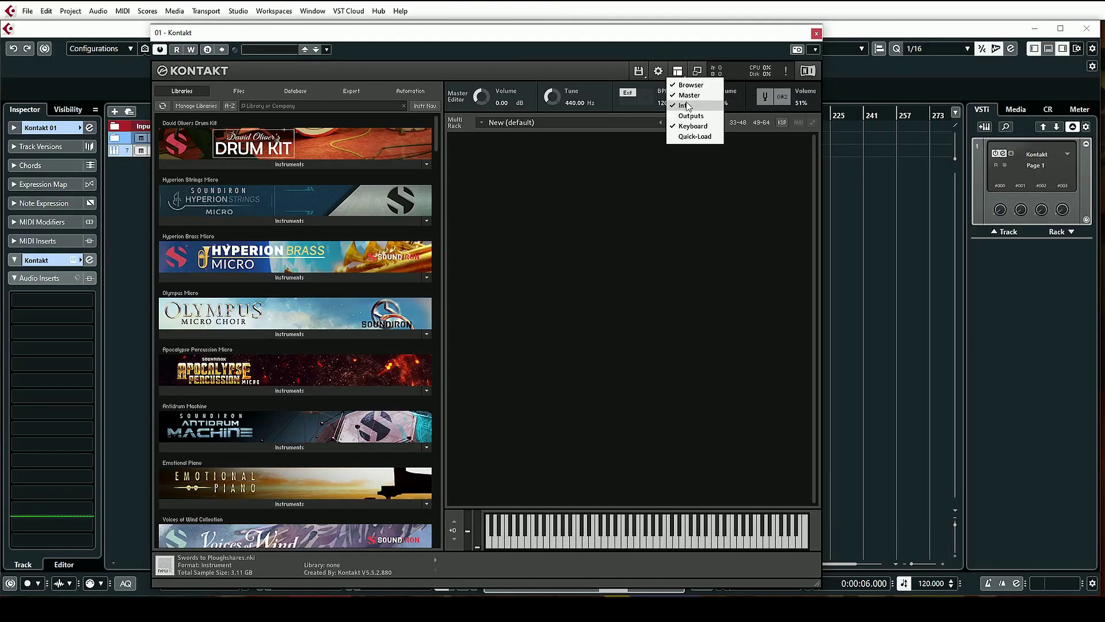
# Step: Show Kontakt's Outputs section and open the add-outputs dialog for 16 stereo channels
pyautogui.click(690, 116)
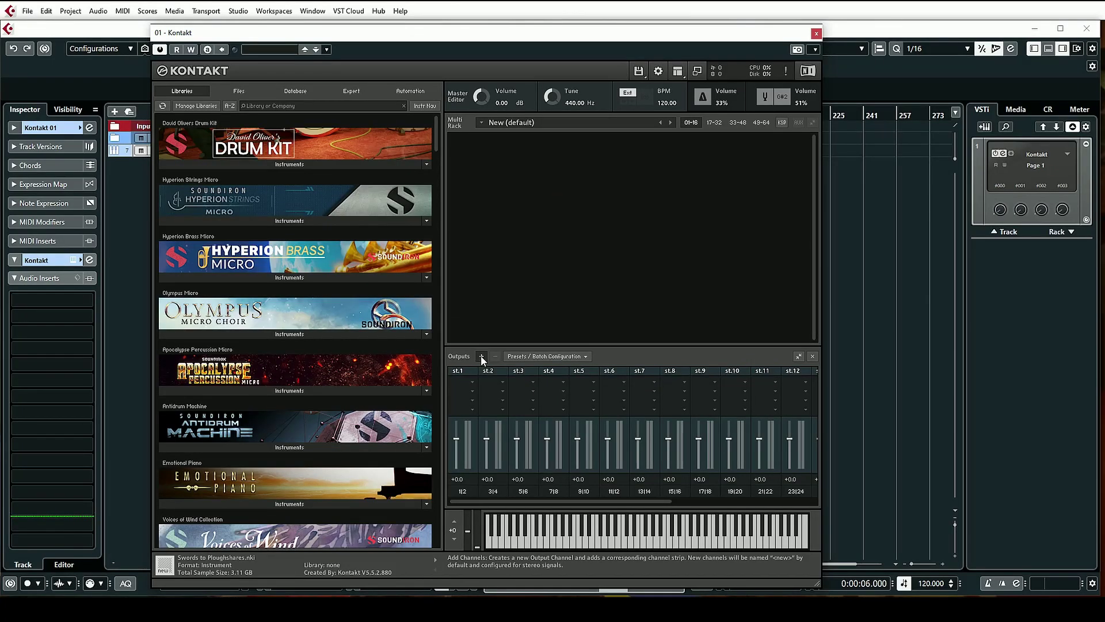
pyautogui.click(481, 357)
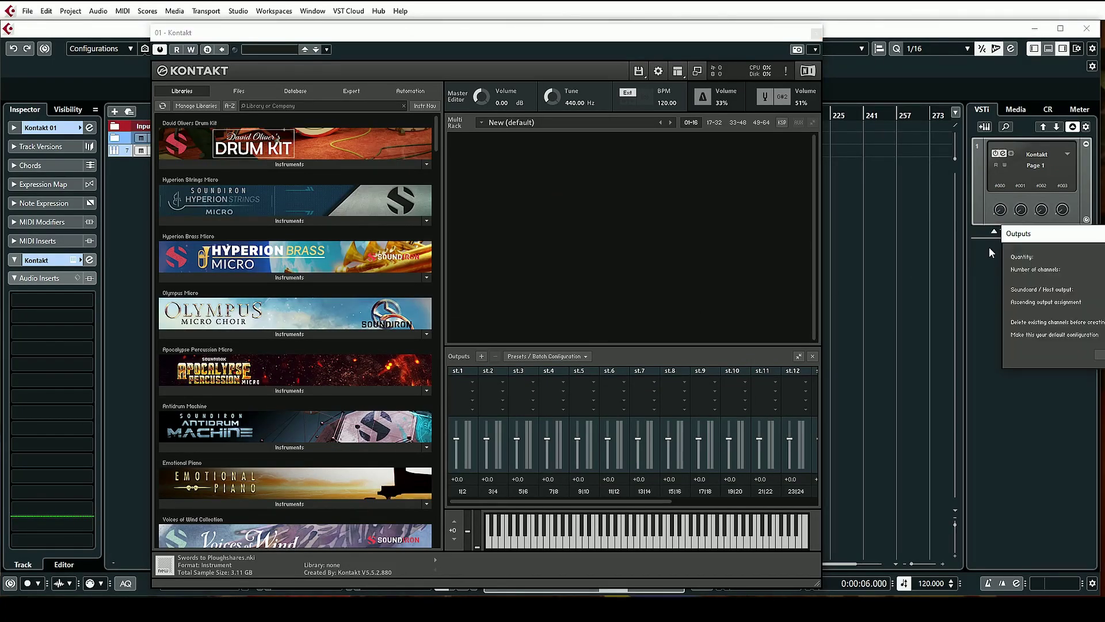
pyautogui.moveTo(1065, 234); pyautogui.dragTo(541, 193)
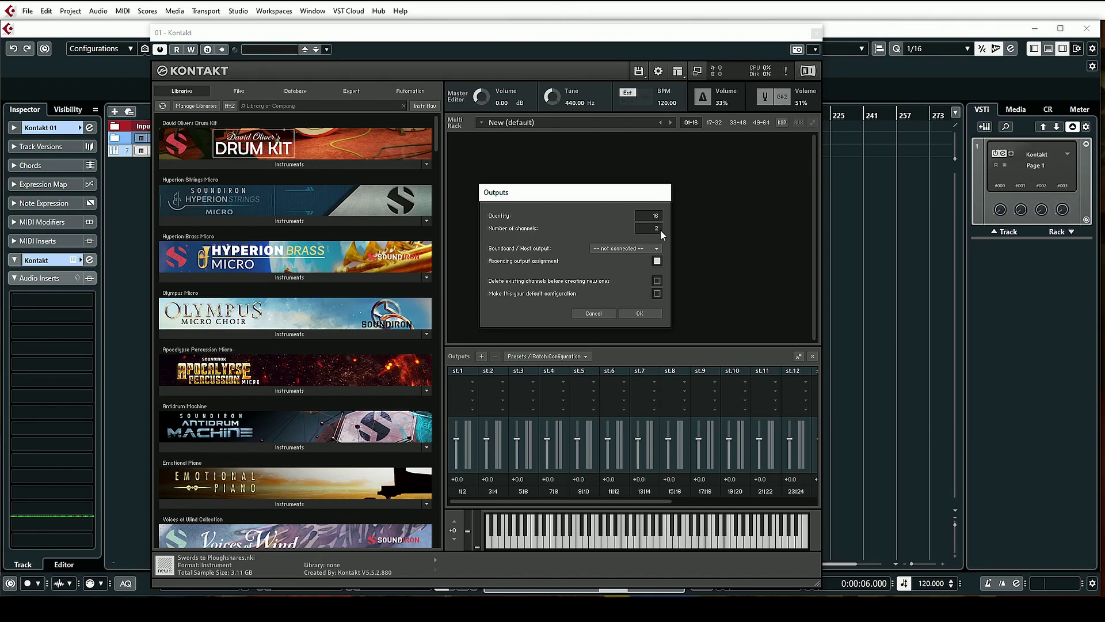
# Step: Set the new outputs' host output to Kt. st.1 [1], then cancel the dialog
pyautogui.click(633, 248)
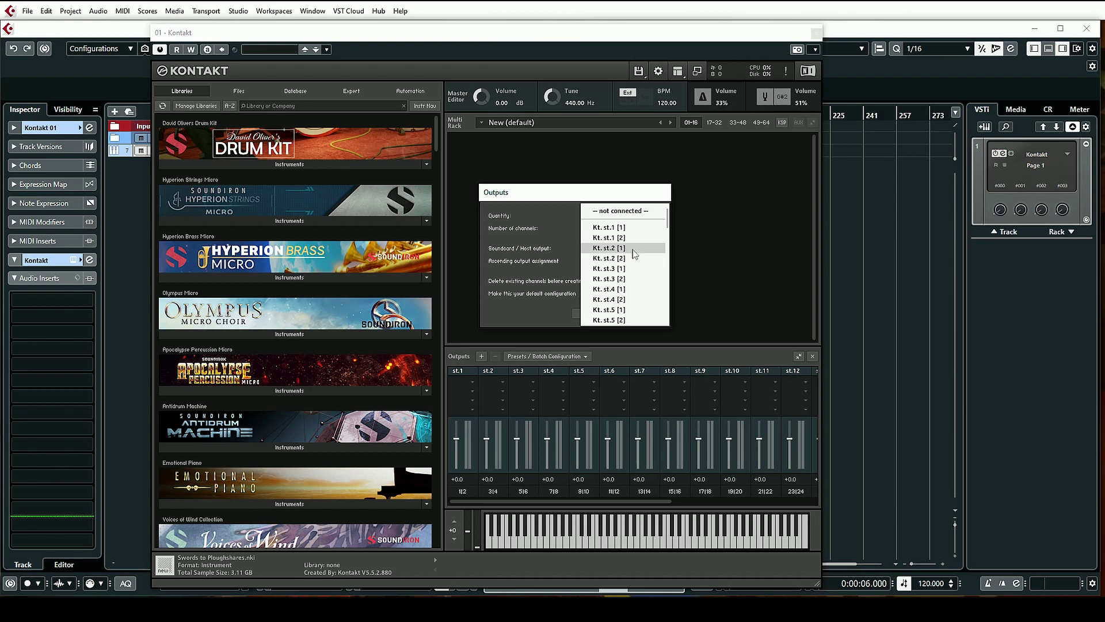
pyautogui.click(637, 225)
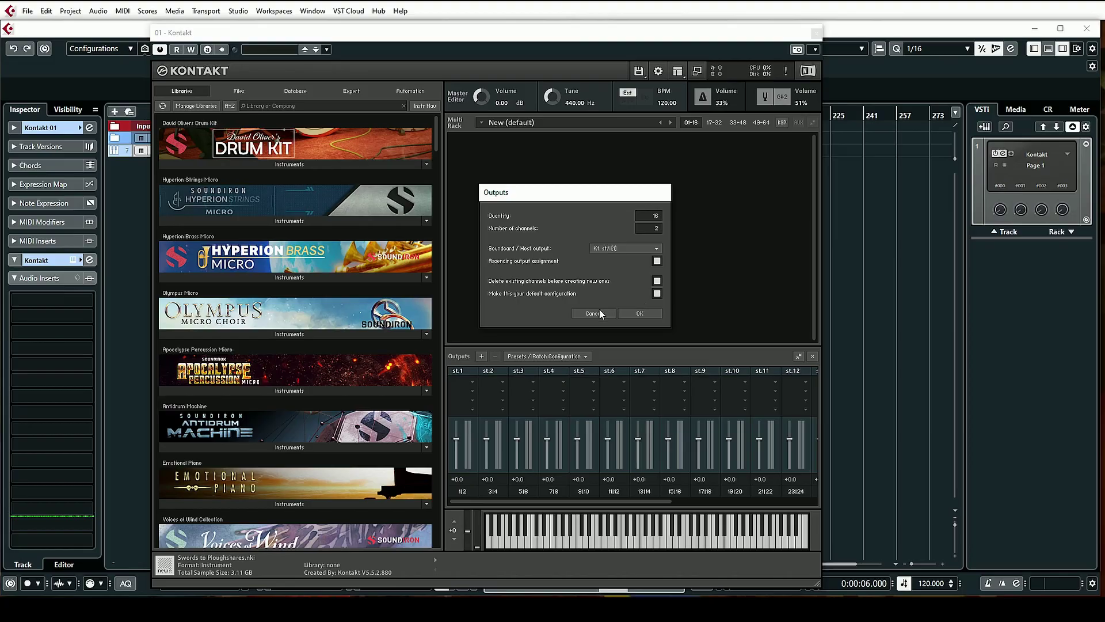
pyautogui.click(639, 314)
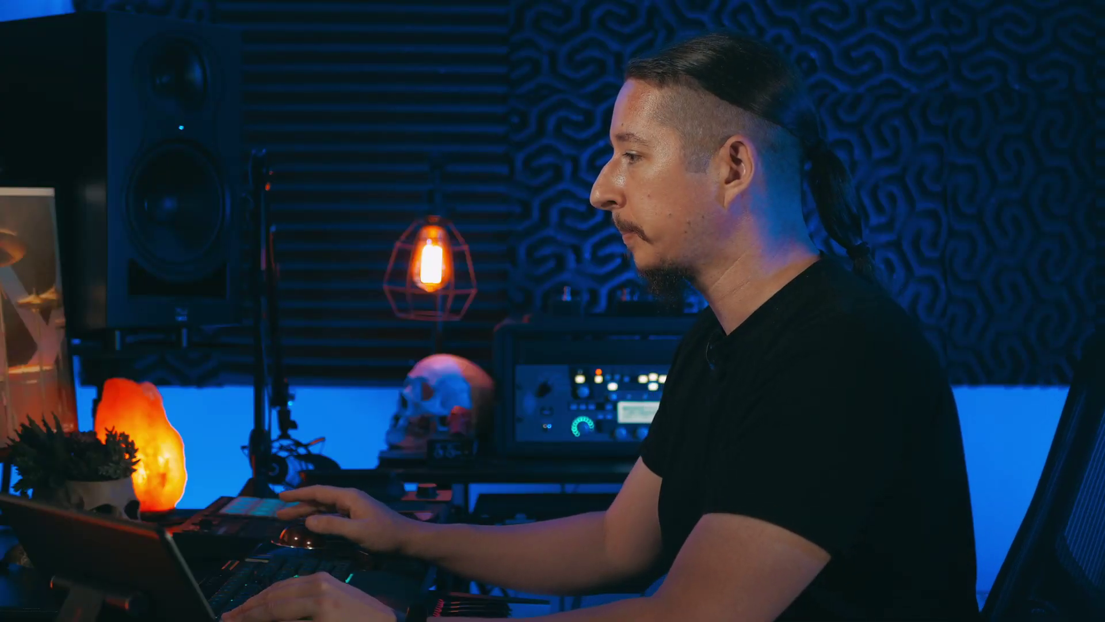
# Step: Save the current output section state as the default for the VST plugin
pyautogui.click(544, 356)
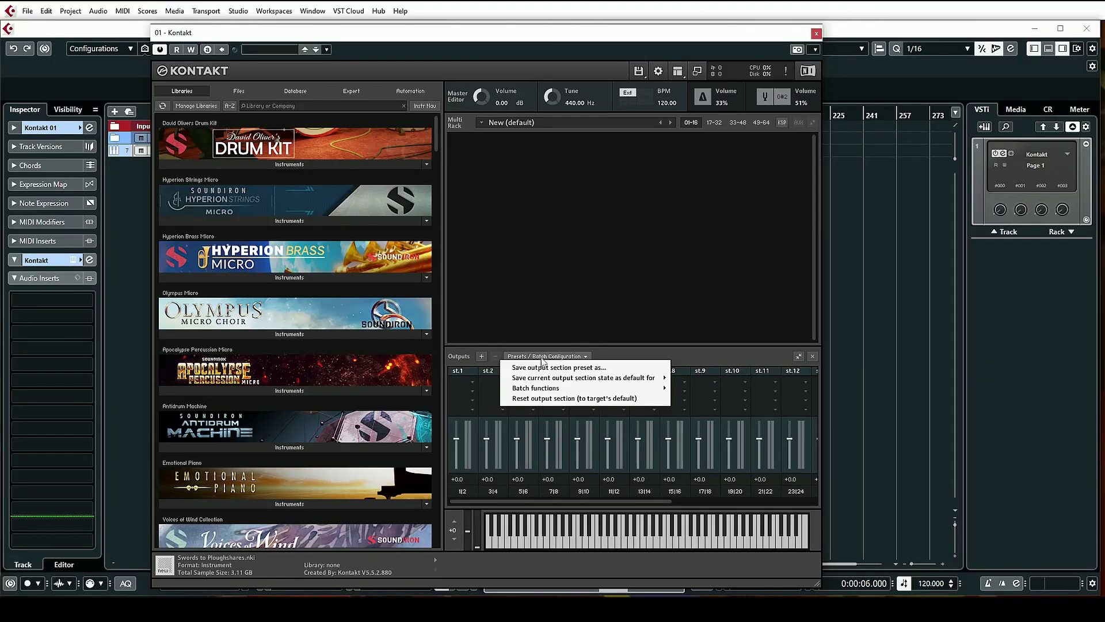
pyautogui.moveTo(567, 381)
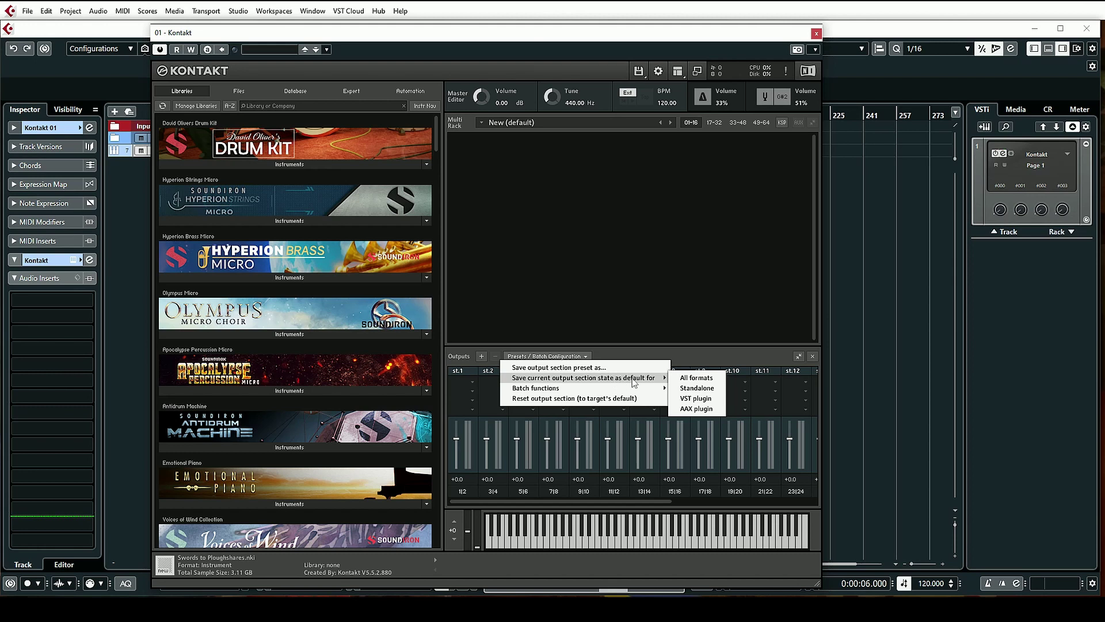
pyautogui.click(694, 397)
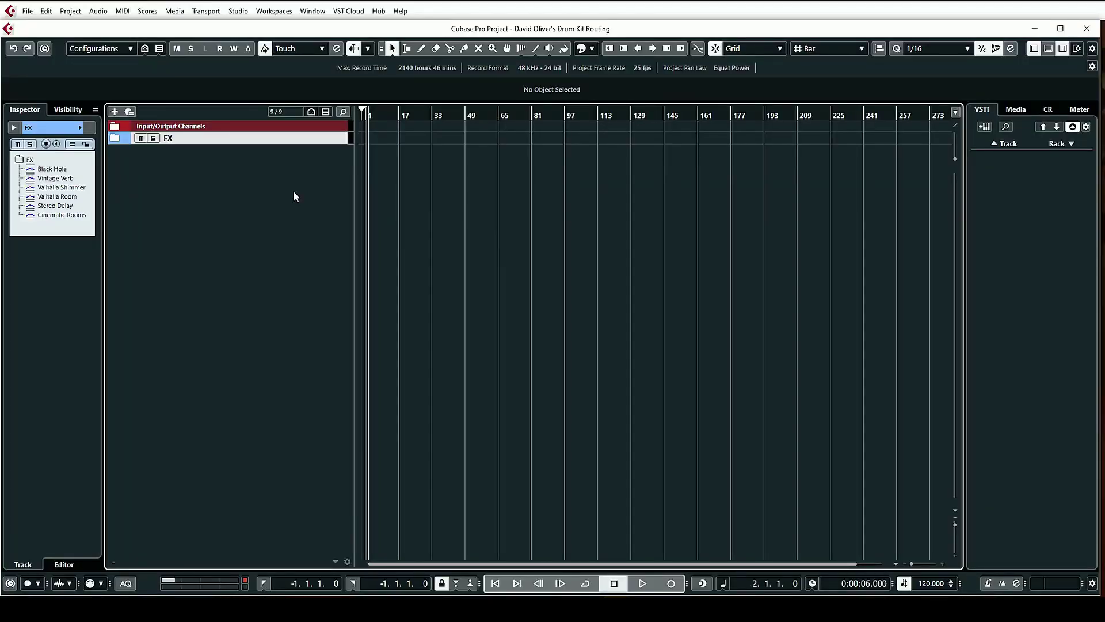
# Step: Add Kontakt to the instrument rack and create a MIDI track assigned to it
pyautogui.click(1070, 144)
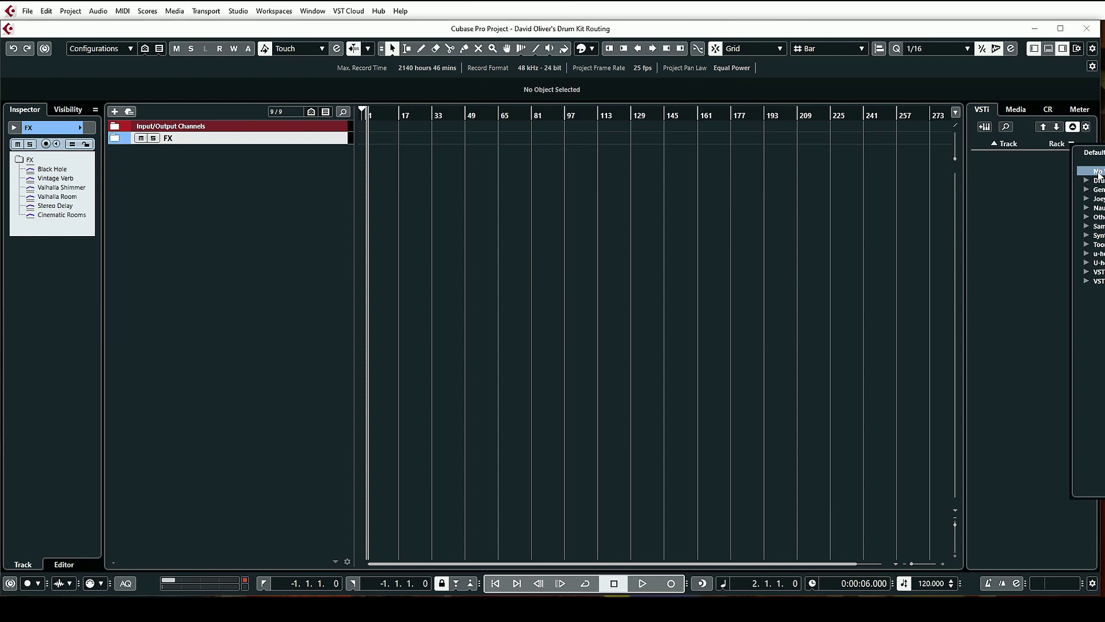
pyautogui.write('kontakt')
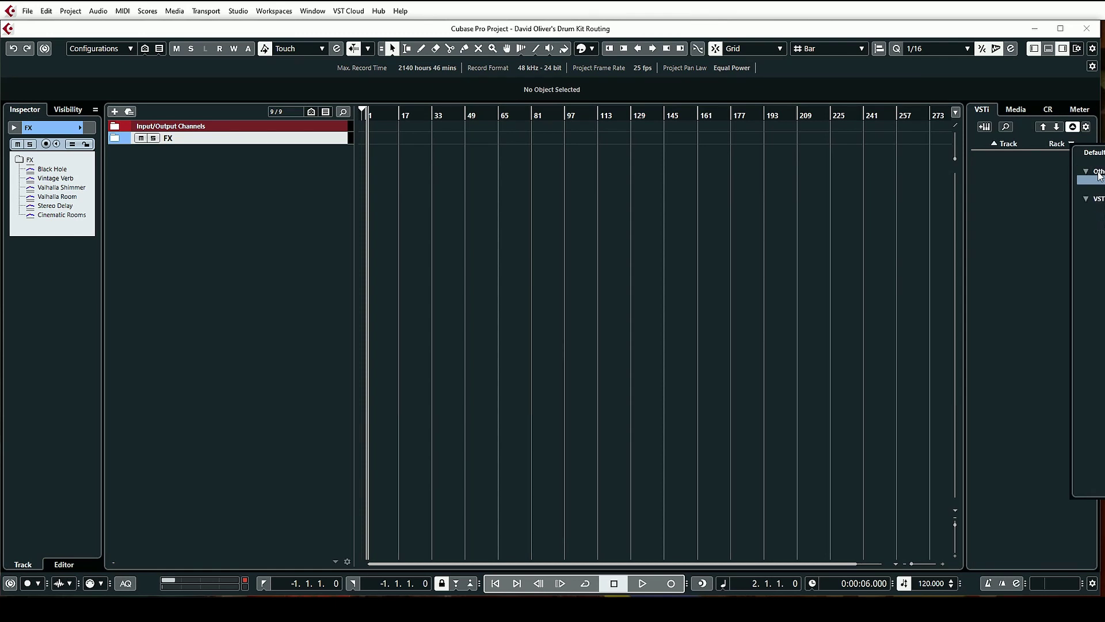
pyautogui.click(1098, 177)
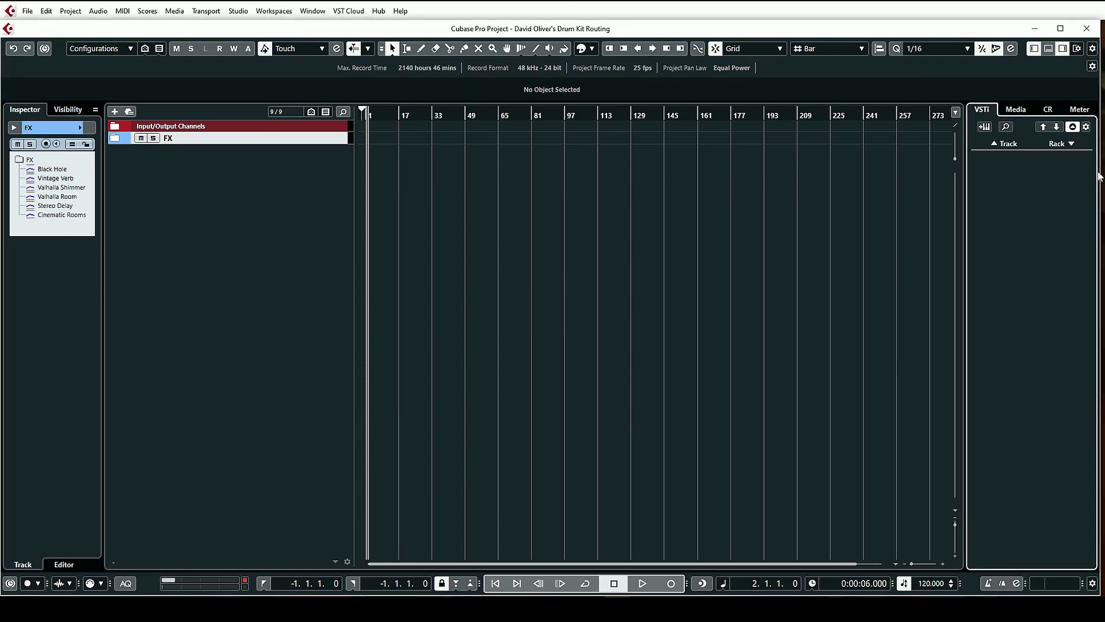
pyautogui.moveTo(1102, 274); pyautogui.dragTo(721, 251)
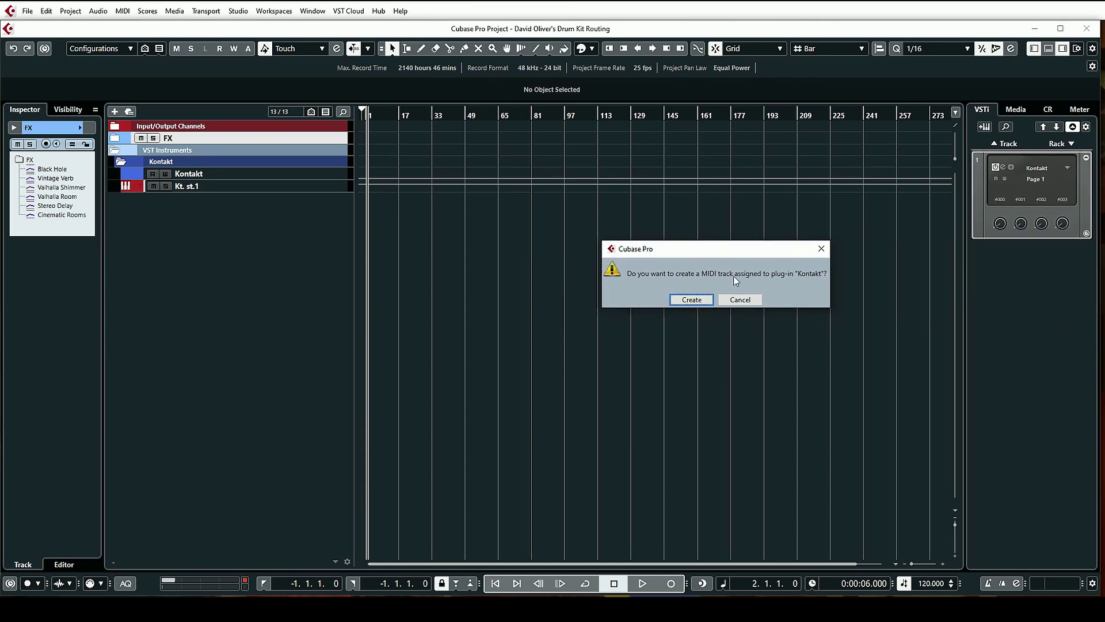
pyautogui.click(692, 300)
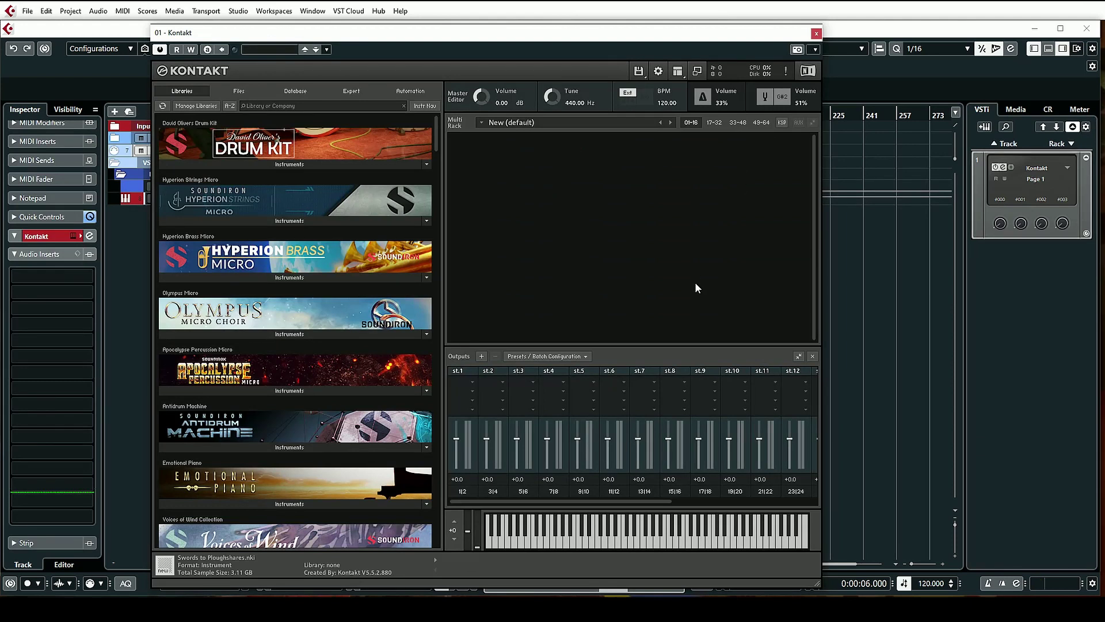
# Step: Hide Kontakt's Outputs panel, expand the kit's Instruments, and rename the Kontakt 01 track after the drum kit
pyautogui.click(812, 356)
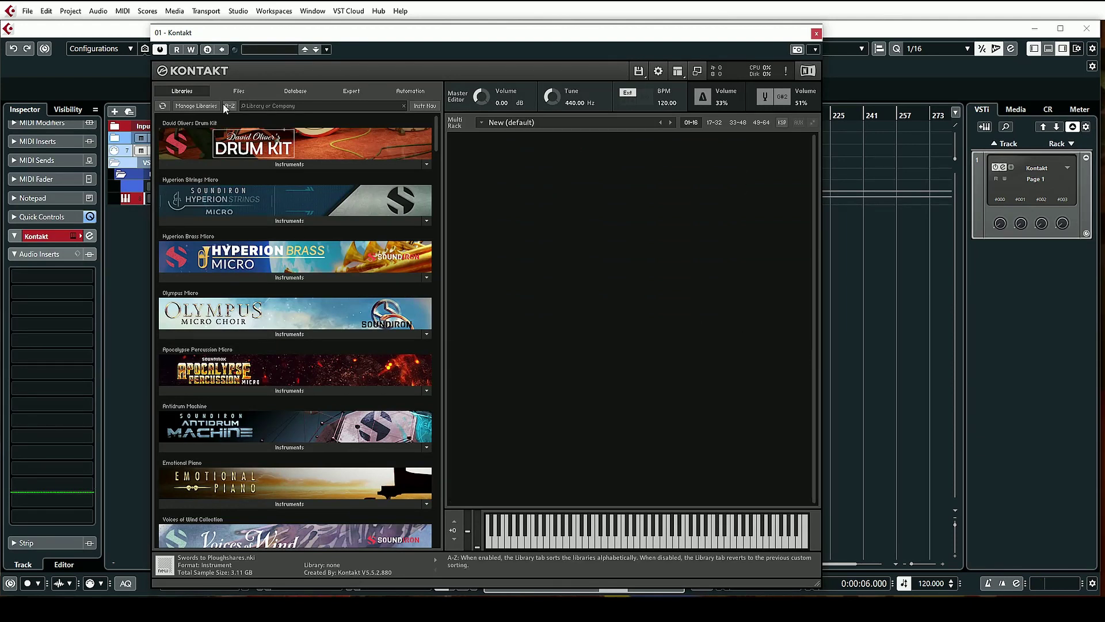
pyautogui.click(251, 165)
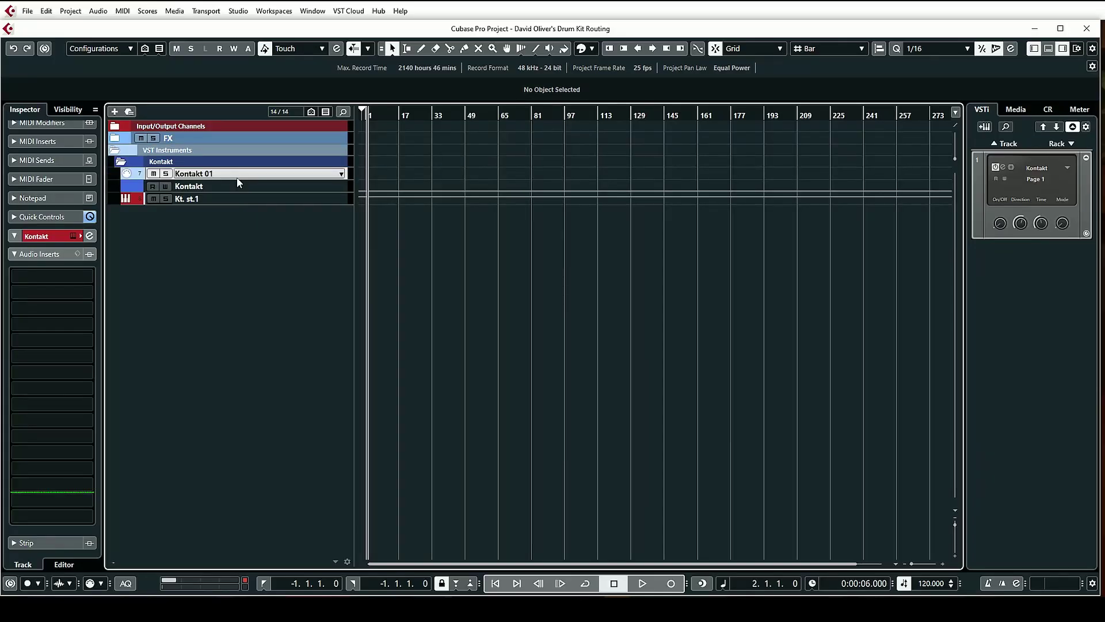
pyautogui.doubleClick(237, 173)
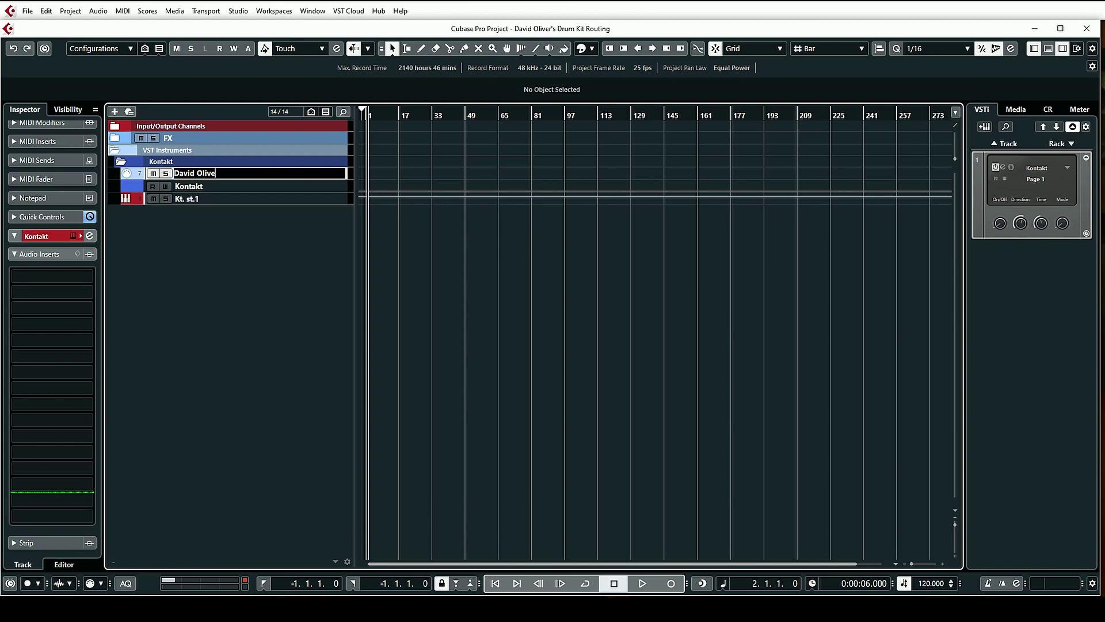
pyautogui.write("David Oliver's Drum Kit")
pyautogui.press('Return')
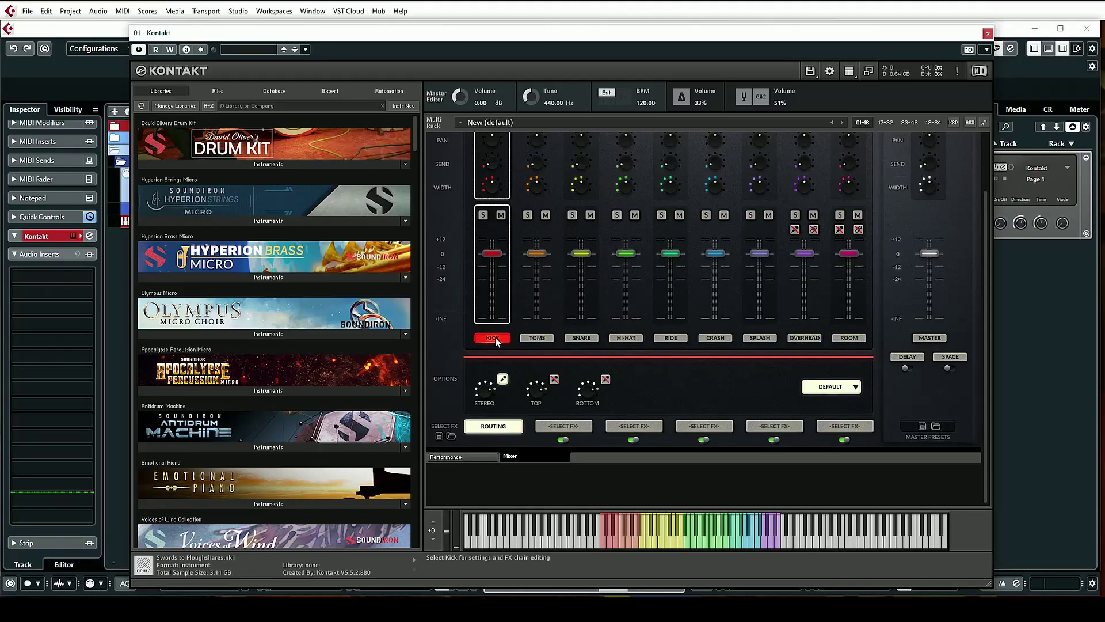
# Step: Check the TOMS channel's output options, leaving it on Default, then close Kontakt
pyautogui.click(546, 338)
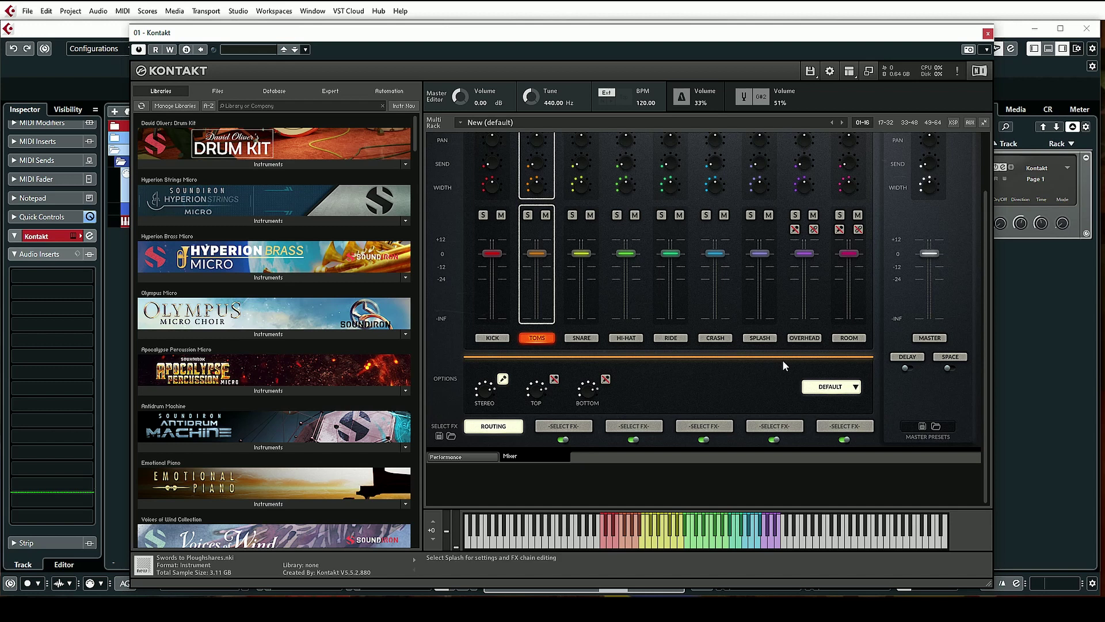
pyautogui.click(840, 388)
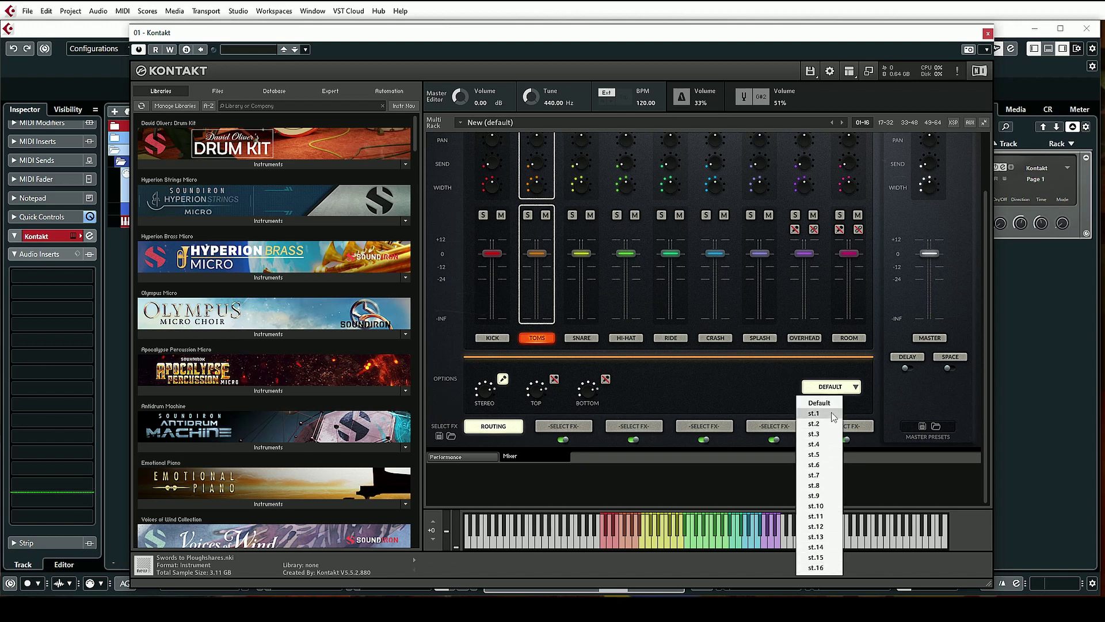
pyautogui.click(777, 397)
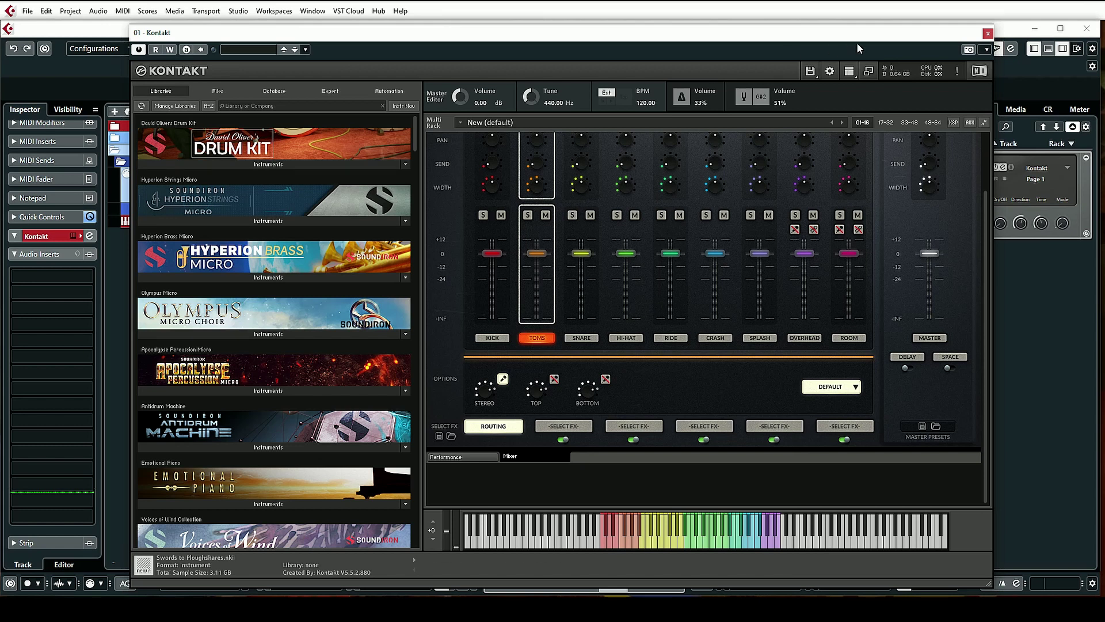
pyautogui.hotkey('ctrl', 'w')
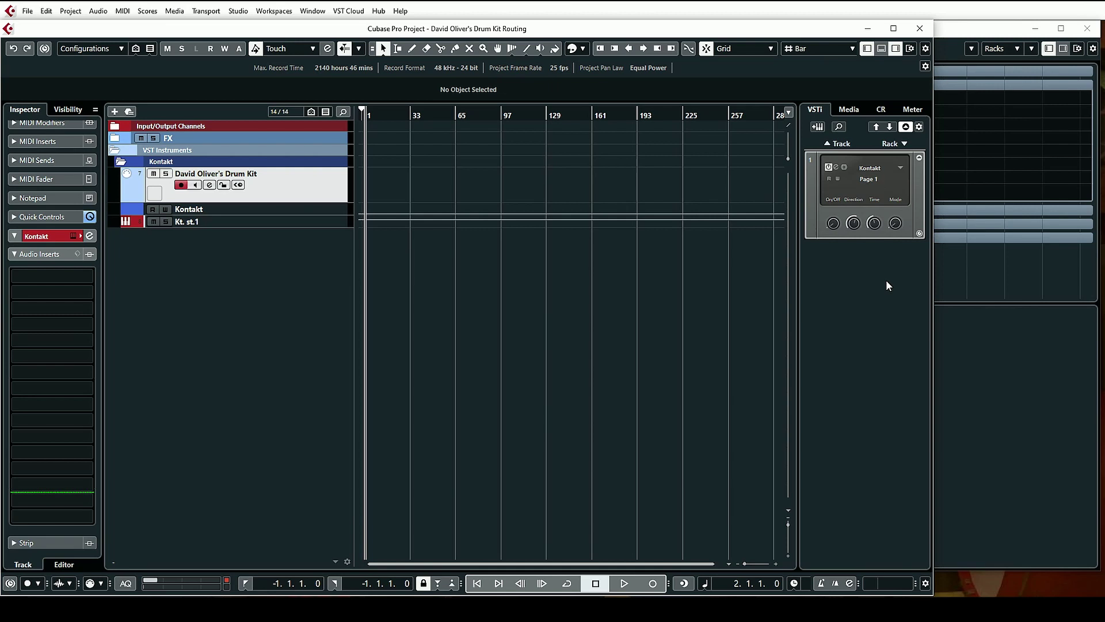
# Step: Activate Kontakt outputs Kt. st.2 through Kt. st.9 from the rack slot's Activate Outputs list
pyautogui.click(900, 167)
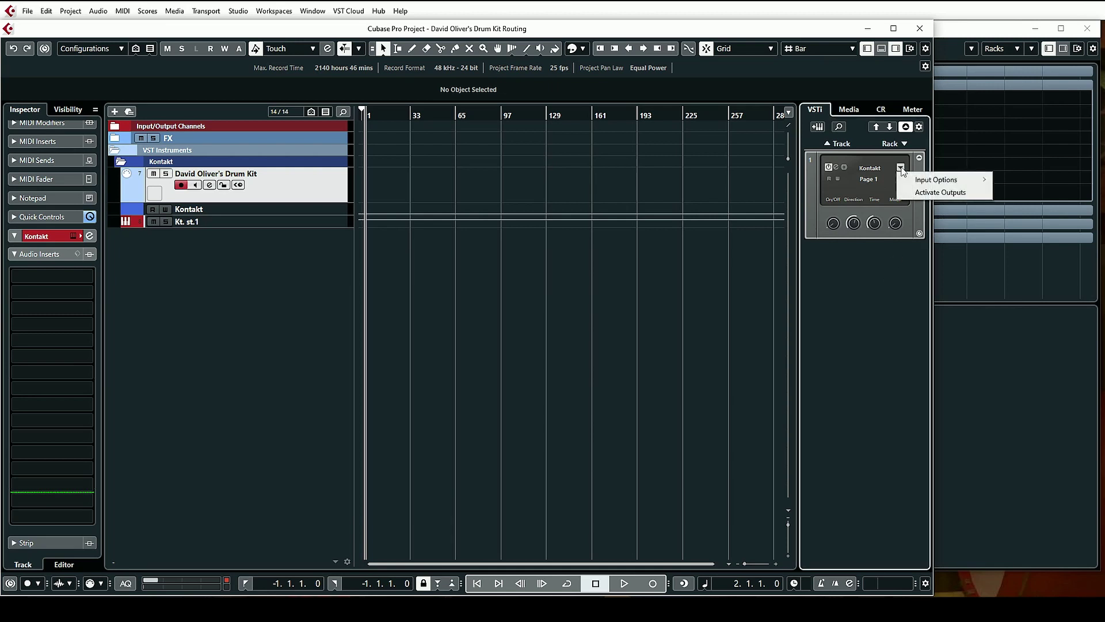
pyautogui.click(916, 194)
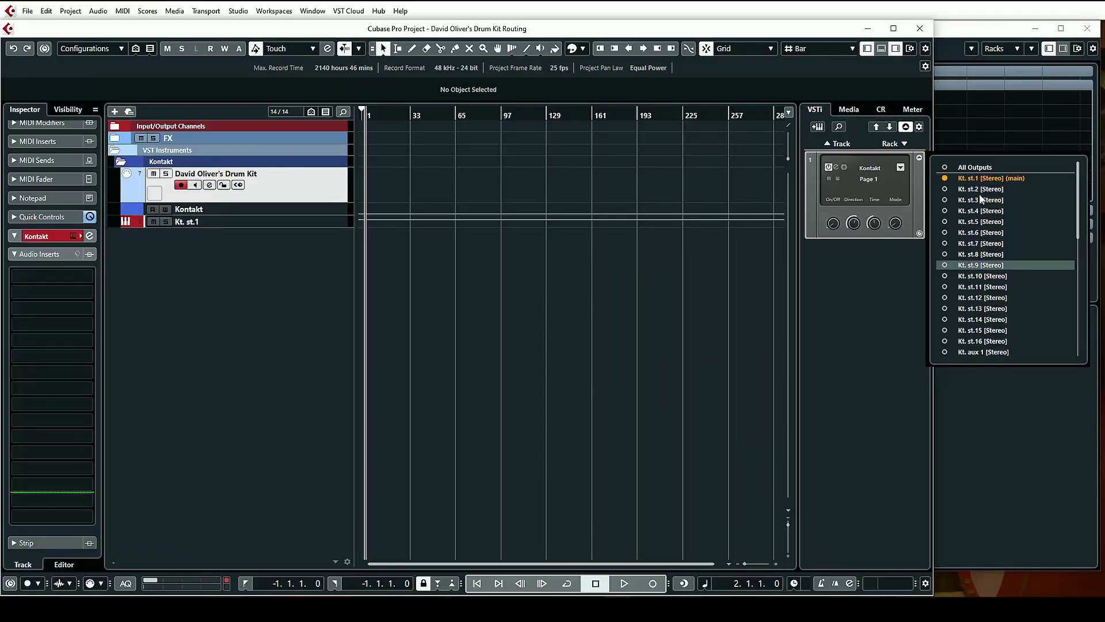
pyautogui.keyDown('shift'); pyautogui.click(982, 192); pyautogui.keyUp('shift')
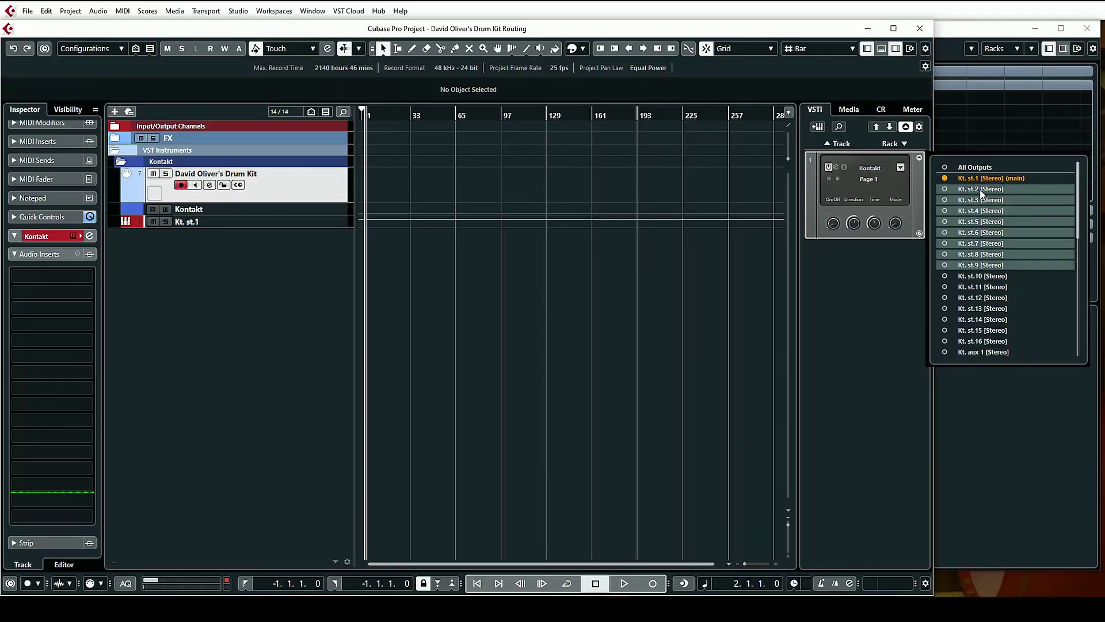
pyautogui.click(945, 189)
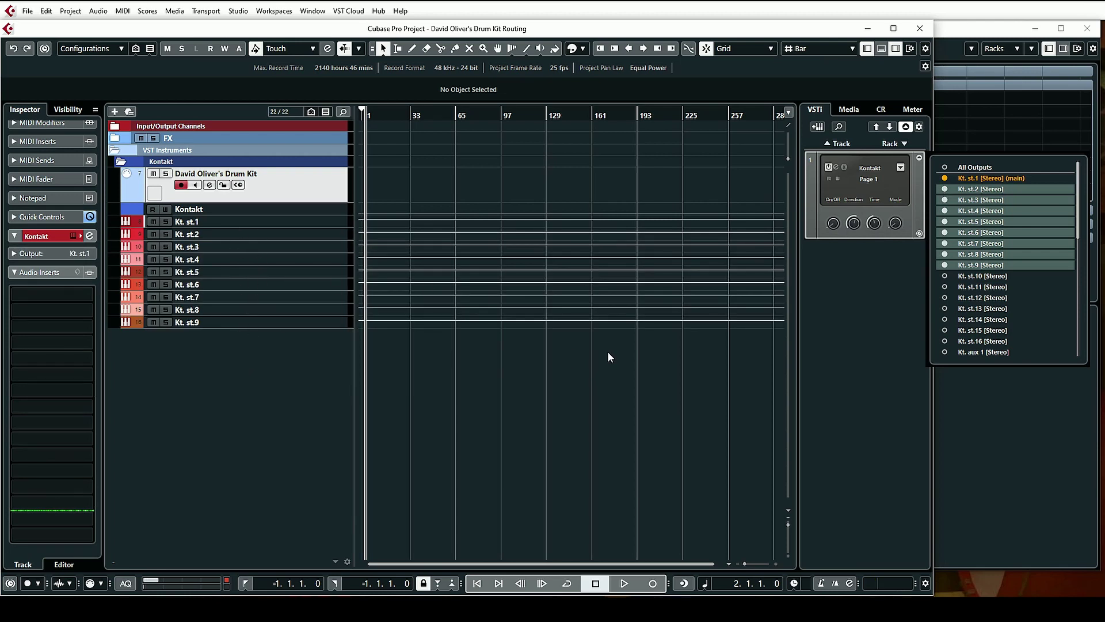
pyautogui.click(828, 321)
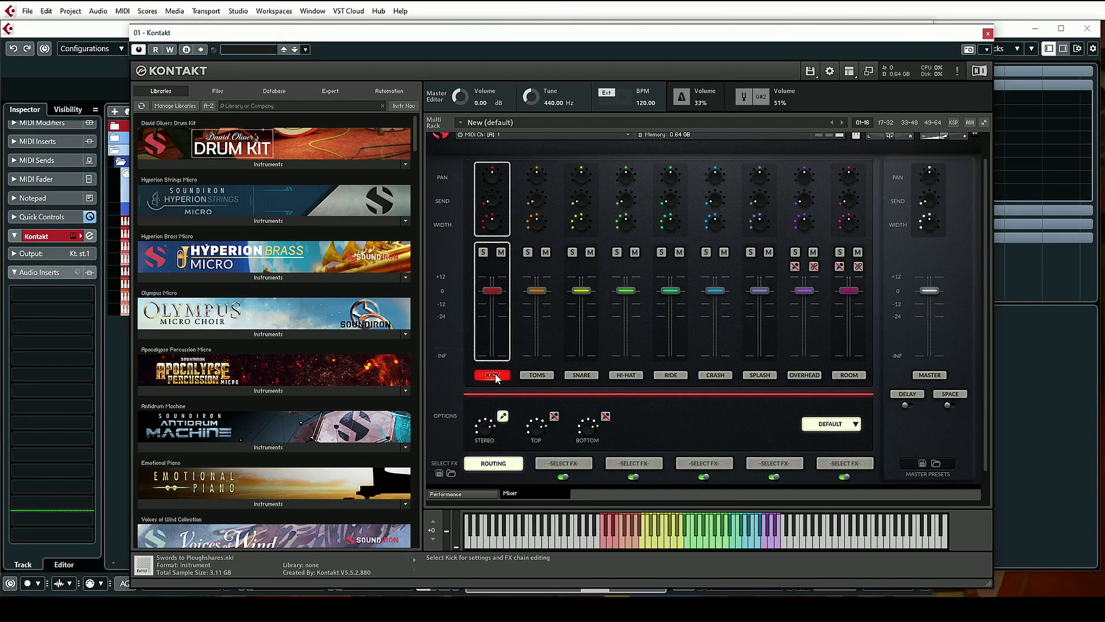
# Step: Route Kick, Snare, Toms and Hi-Hat to Outputs 1, 2, 3 and 4
pyautogui.click(831, 424)
pyautogui.click(829, 426)
pyautogui.click(583, 375)
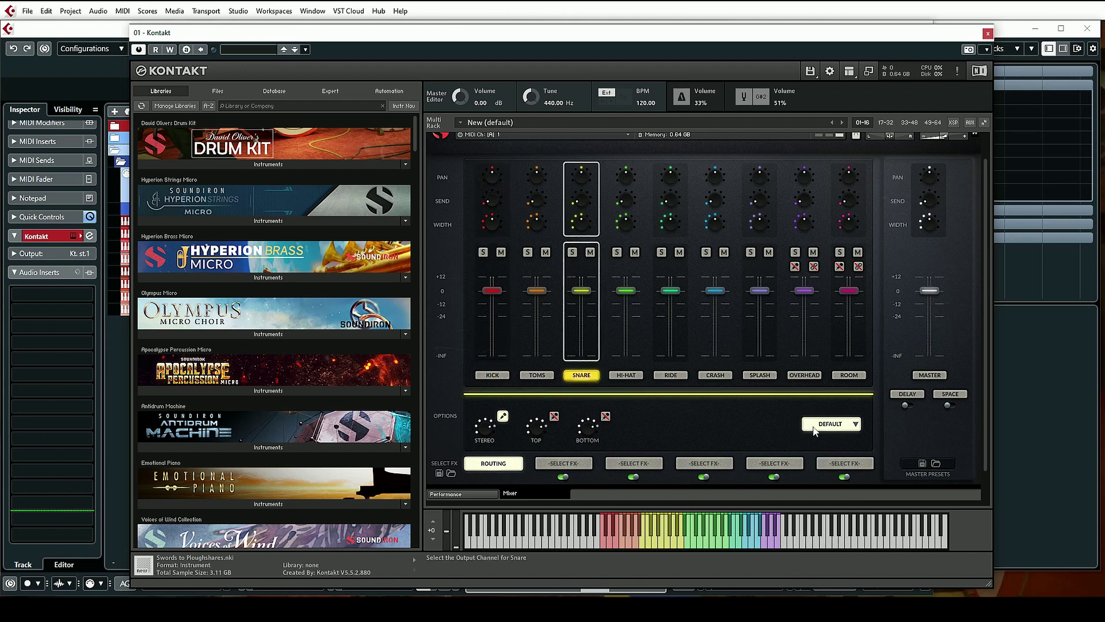
pyautogui.click(814, 431)
pyautogui.click(820, 438)
pyautogui.click(540, 374)
pyautogui.click(830, 427)
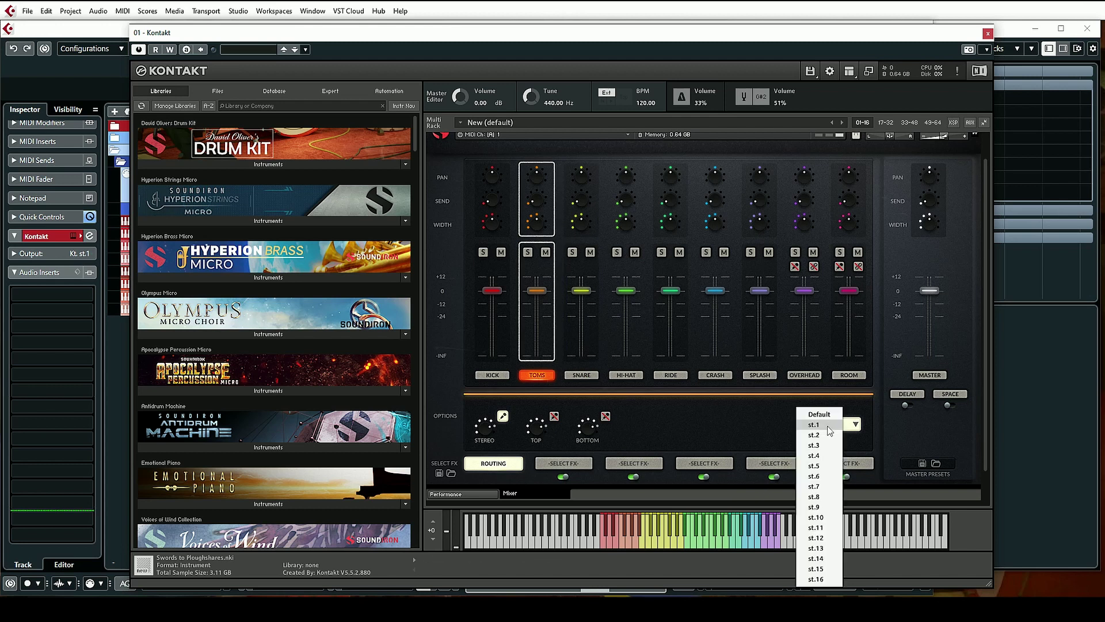
pyautogui.click(798, 437)
pyautogui.click(633, 374)
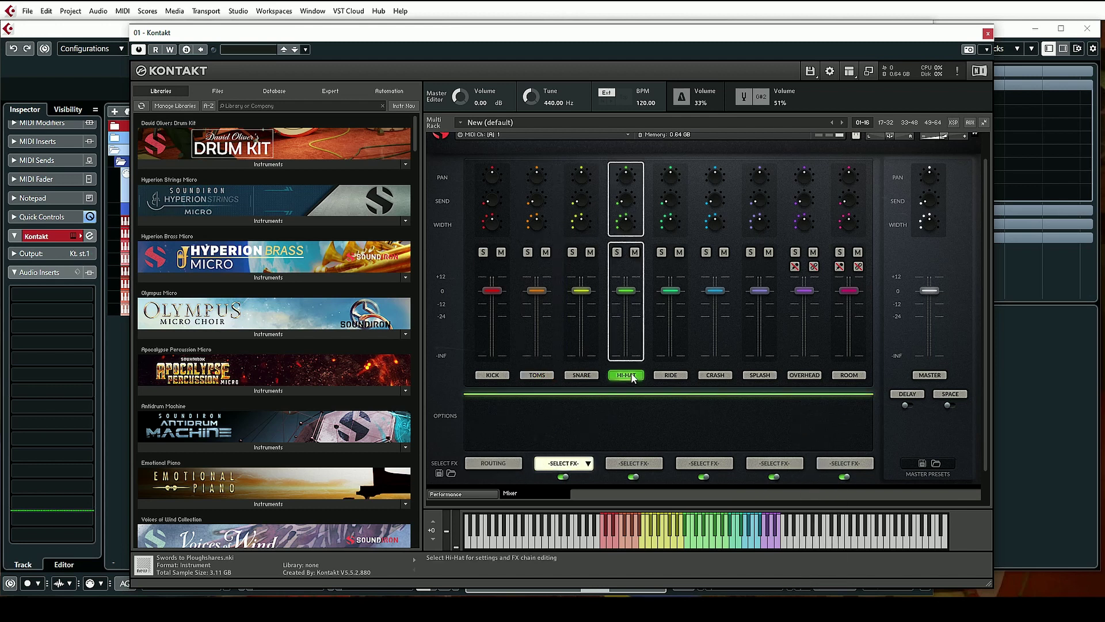
pyautogui.click(496, 464)
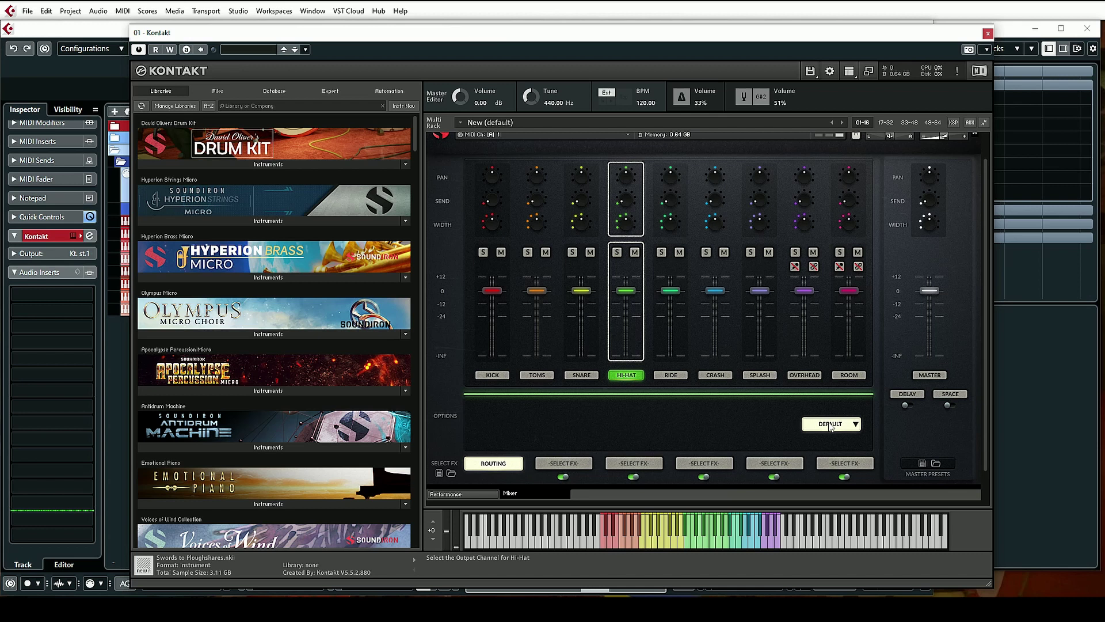
pyautogui.click(830, 426)
pyautogui.click(805, 459)
# Step: Route Ride, Crash and Splash to Outputs 5, 6 and 7
pyautogui.click(671, 375)
pyautogui.click(499, 467)
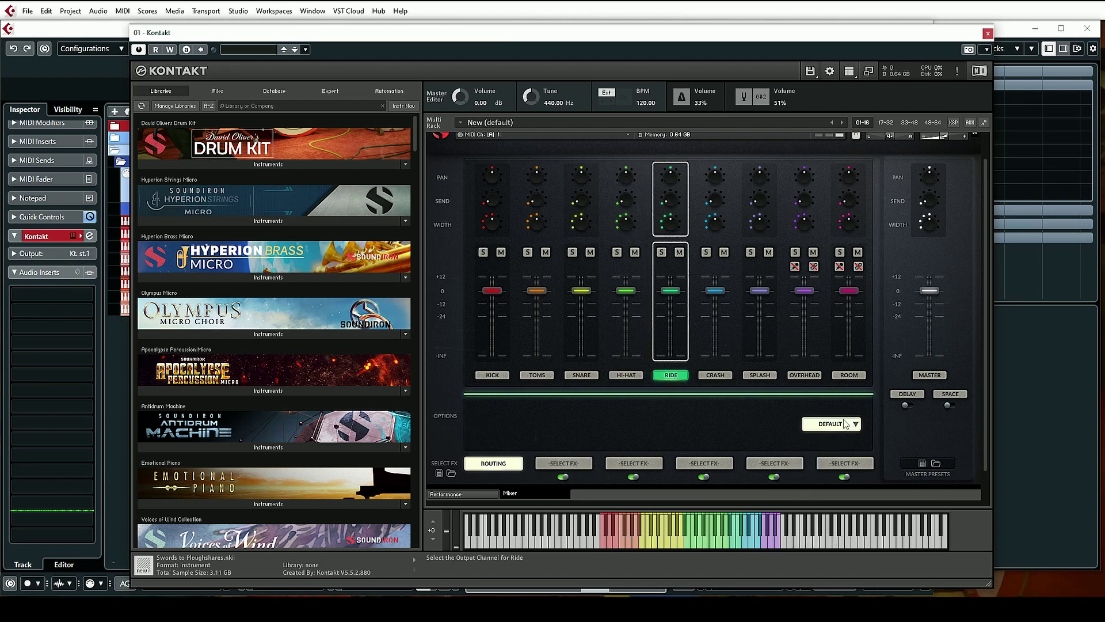
pyautogui.click(844, 425)
pyautogui.click(814, 466)
pyautogui.click(727, 377)
pyautogui.click(509, 461)
pyautogui.click(827, 424)
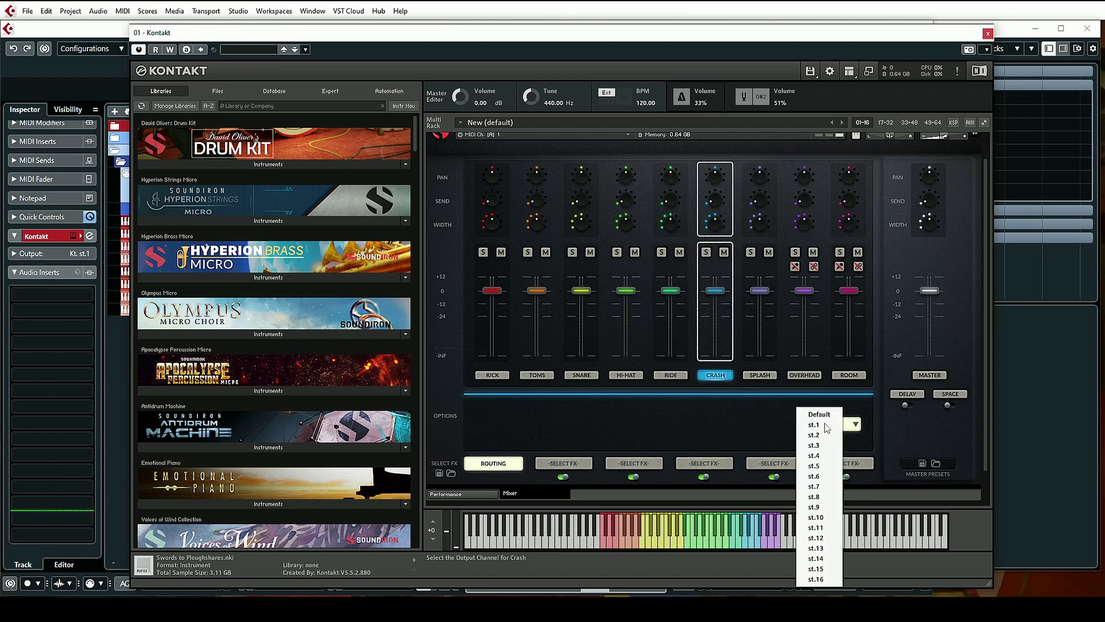
pyautogui.click(817, 476)
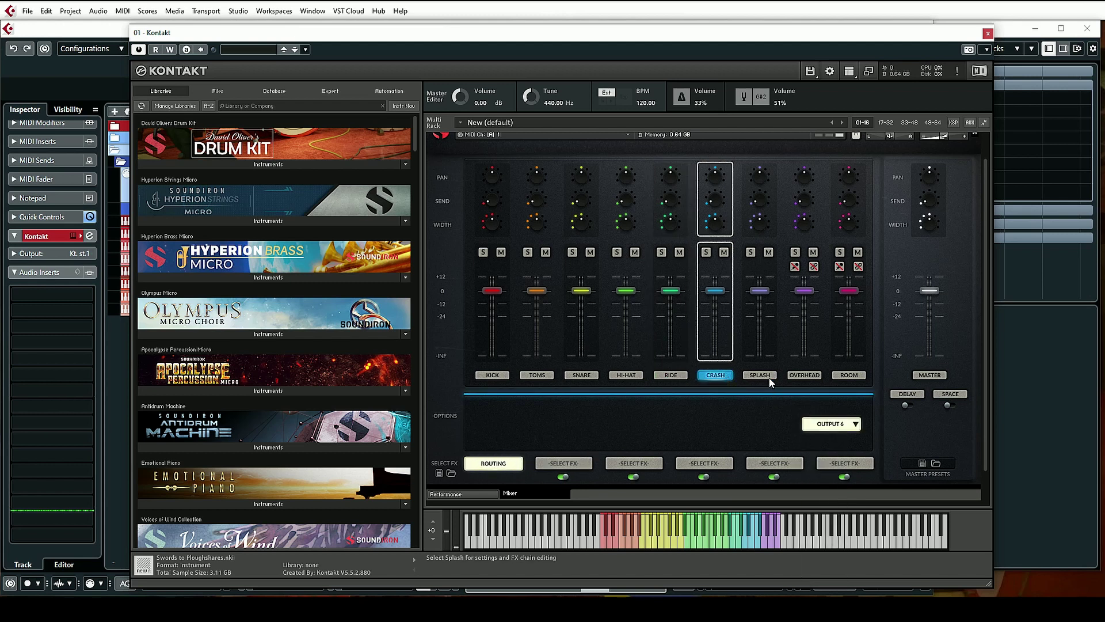
pyautogui.click(769, 375)
pyautogui.click(499, 466)
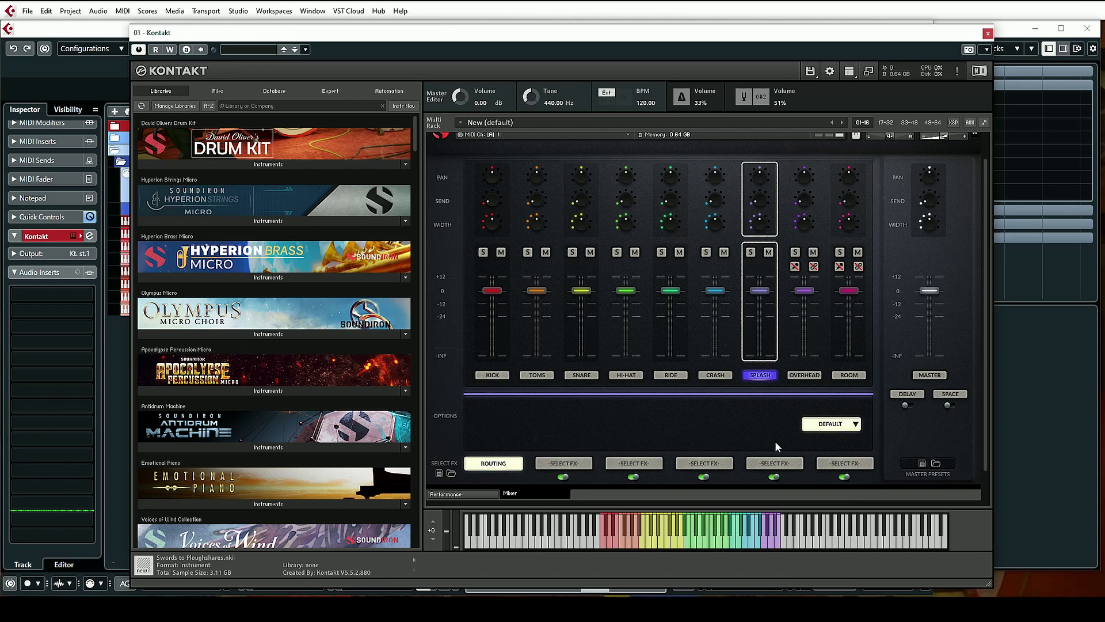
pyautogui.click(831, 426)
pyautogui.click(817, 484)
# Step: Route Overhead and Room to Outputs 8 and 9
pyautogui.click(810, 375)
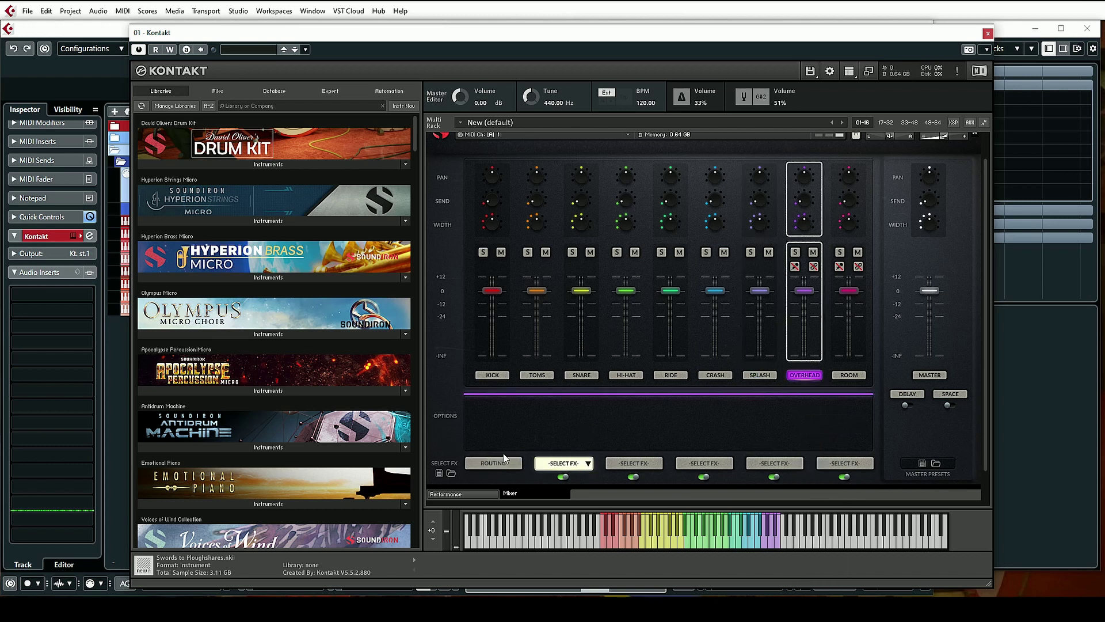
pyautogui.click(500, 464)
pyautogui.click(840, 426)
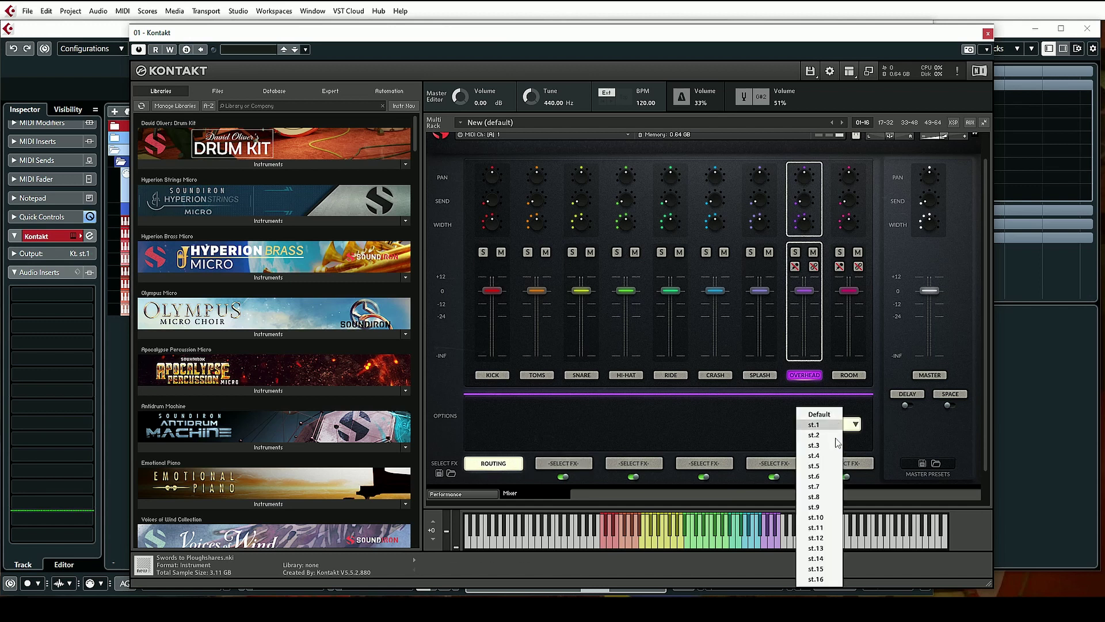
pyautogui.click(817, 492)
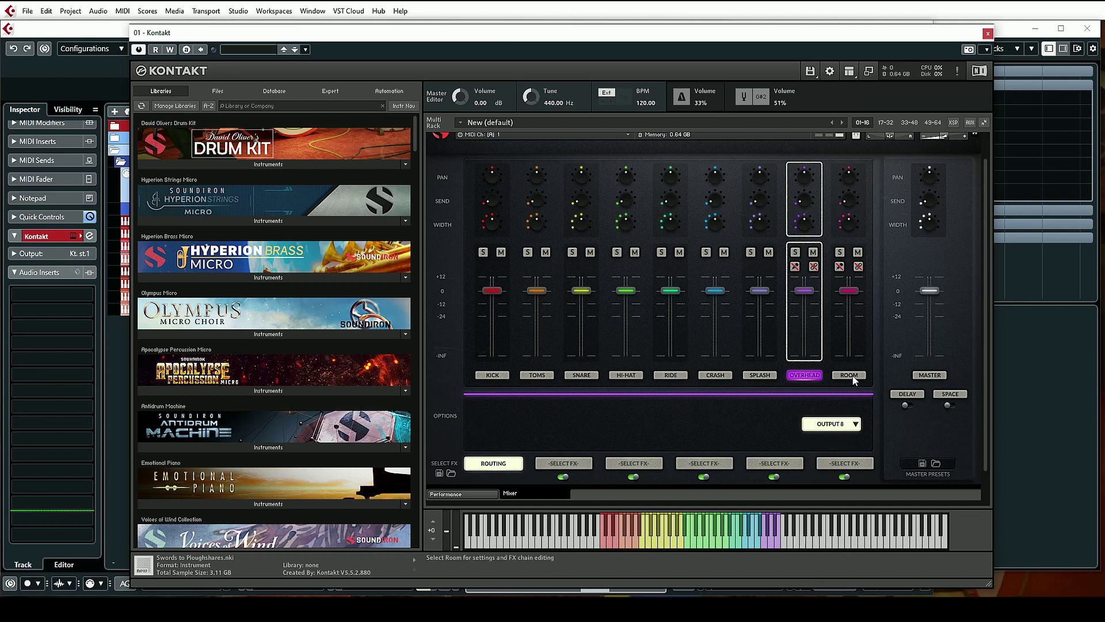
pyautogui.click(849, 375)
pyautogui.click(495, 465)
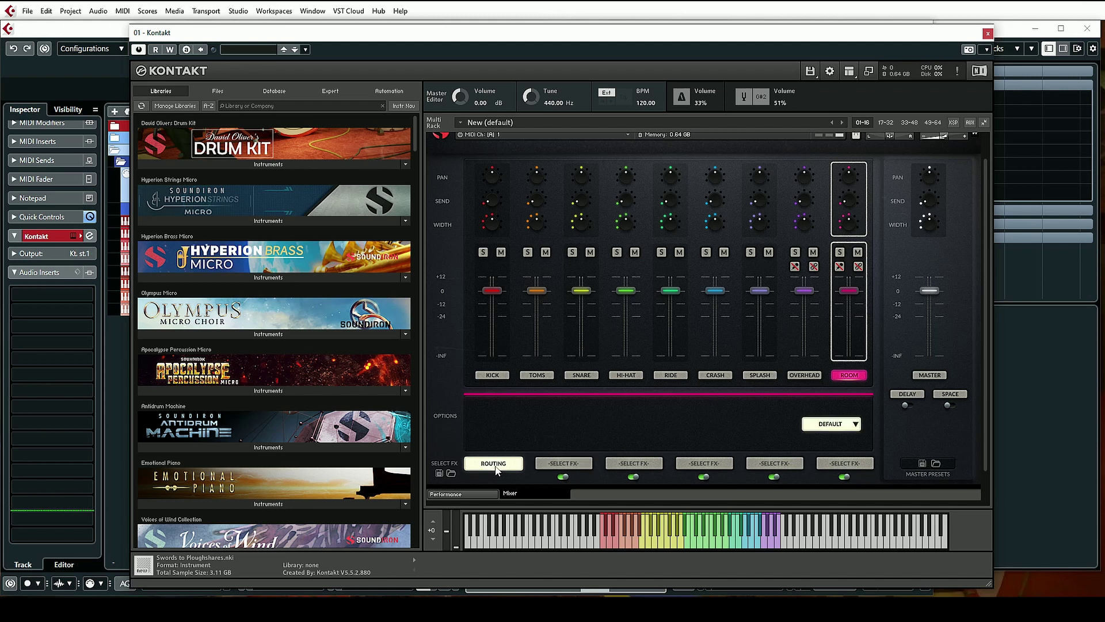
pyautogui.click(840, 424)
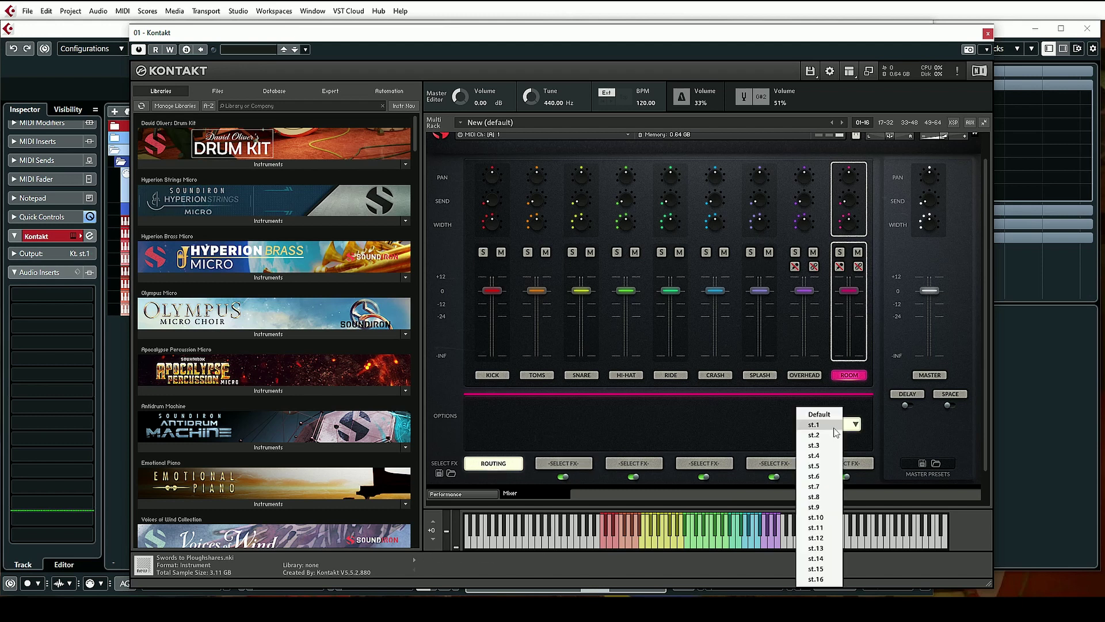
pyautogui.click(830, 506)
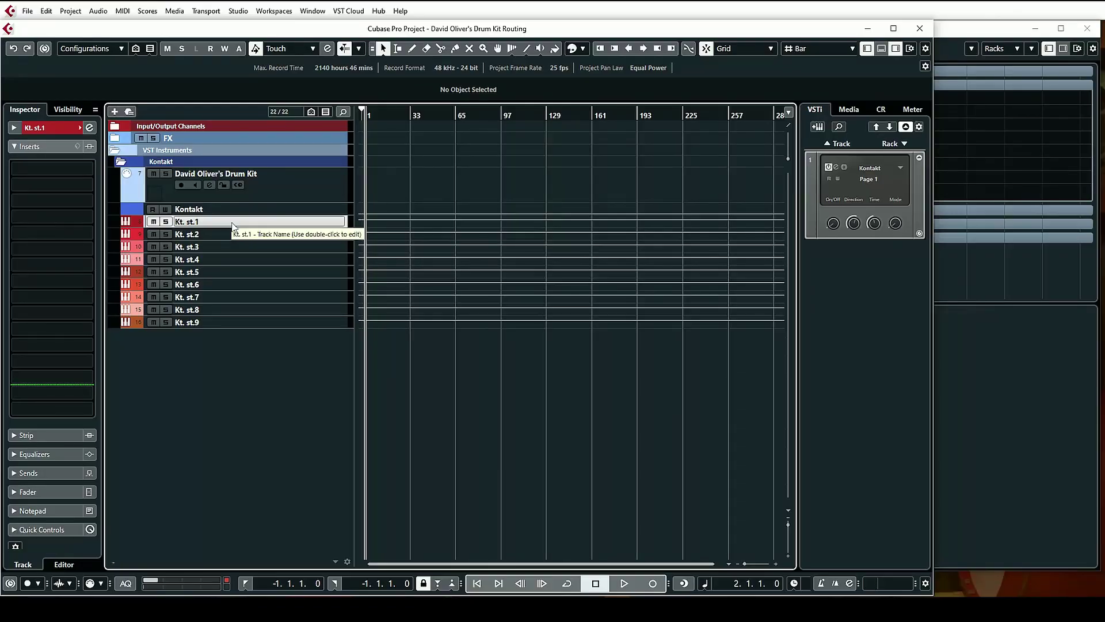
# Step: Select the Kt. st.1 output track in the project window
pyautogui.click(309, 184)
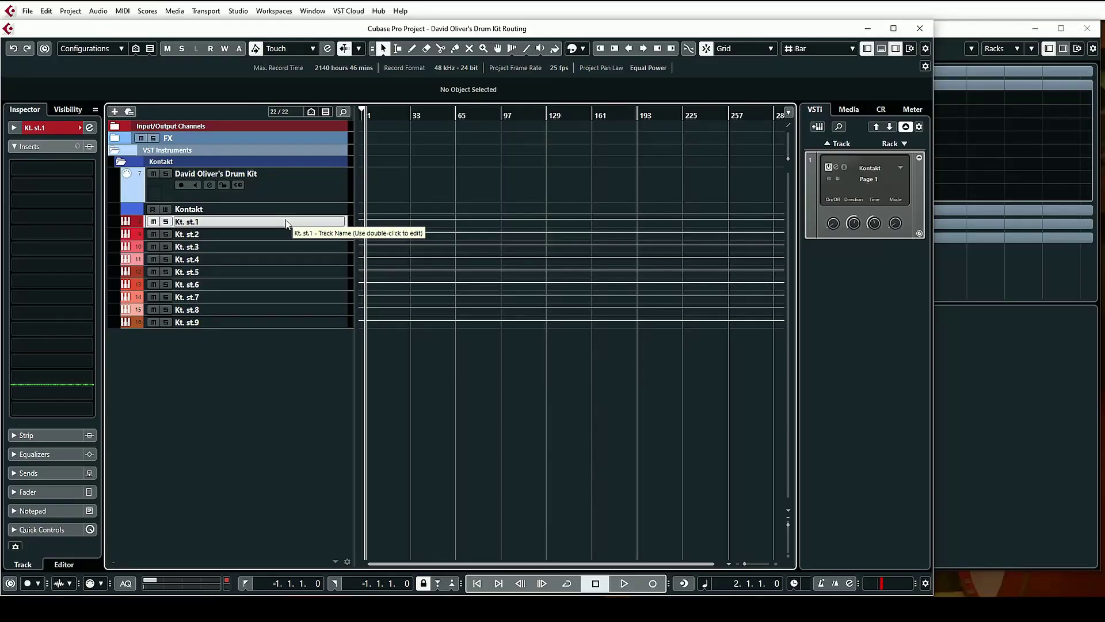
# Step: Rename the first four Kt. st. tracks Kick, Snare, Toms and Hi Hats
pyautogui.doubleClick(287, 224)
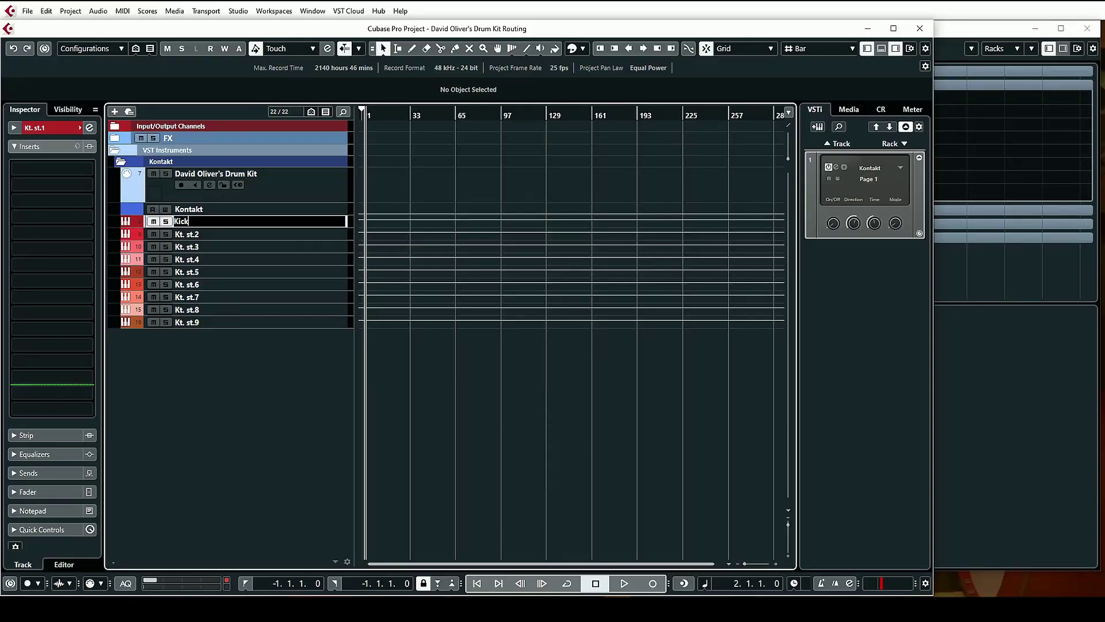
pyautogui.press('Tab')
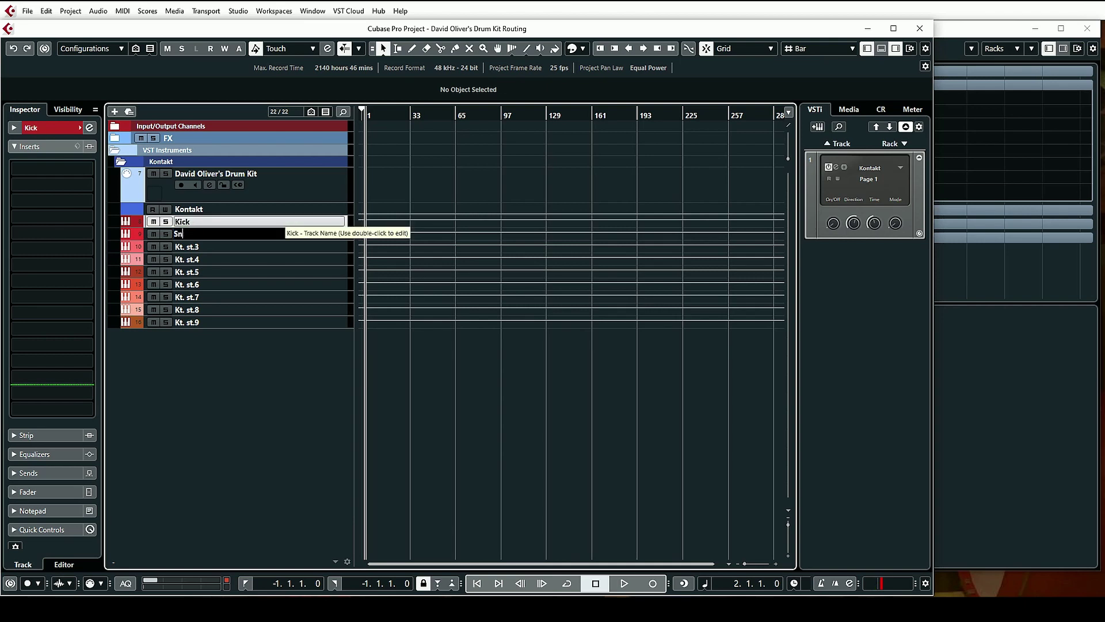
pyautogui.press('Tab')
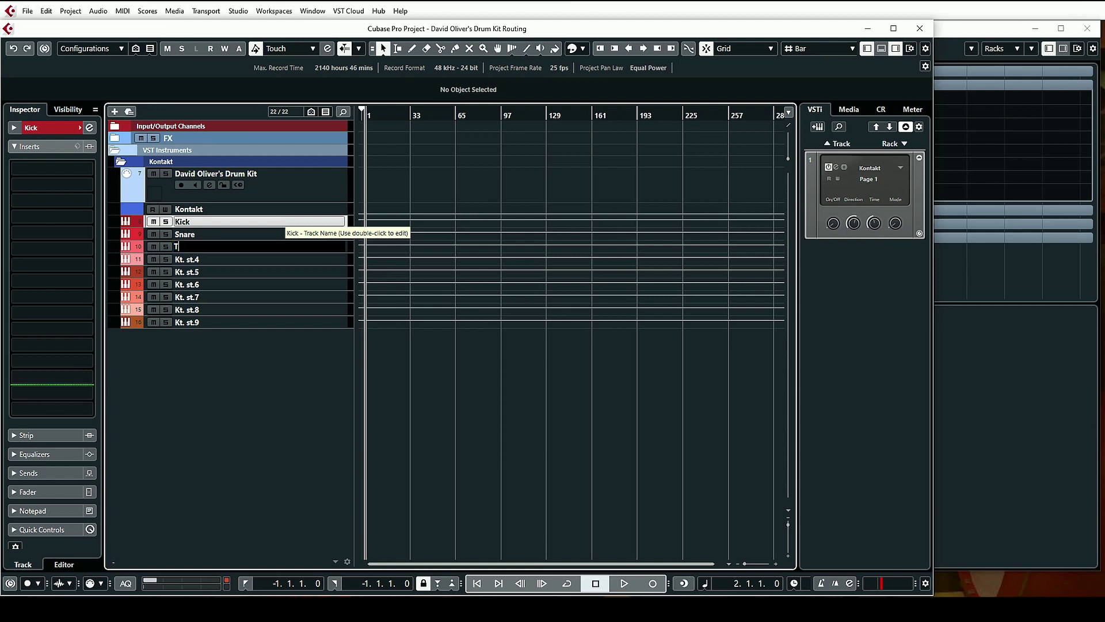
pyautogui.press('Tab')
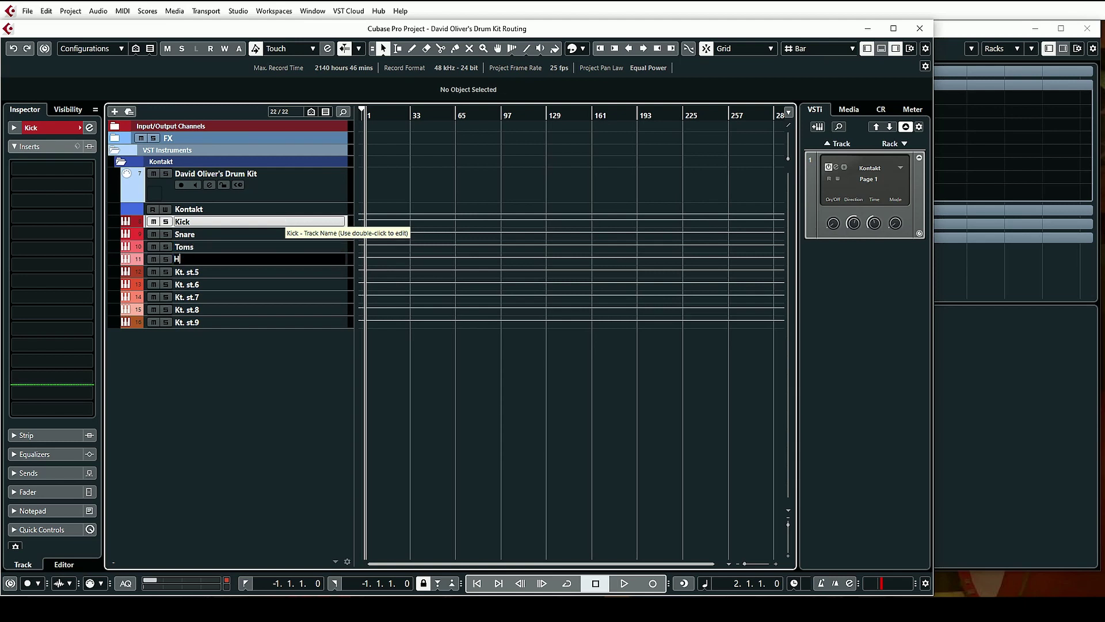
pyautogui.press('Tab')
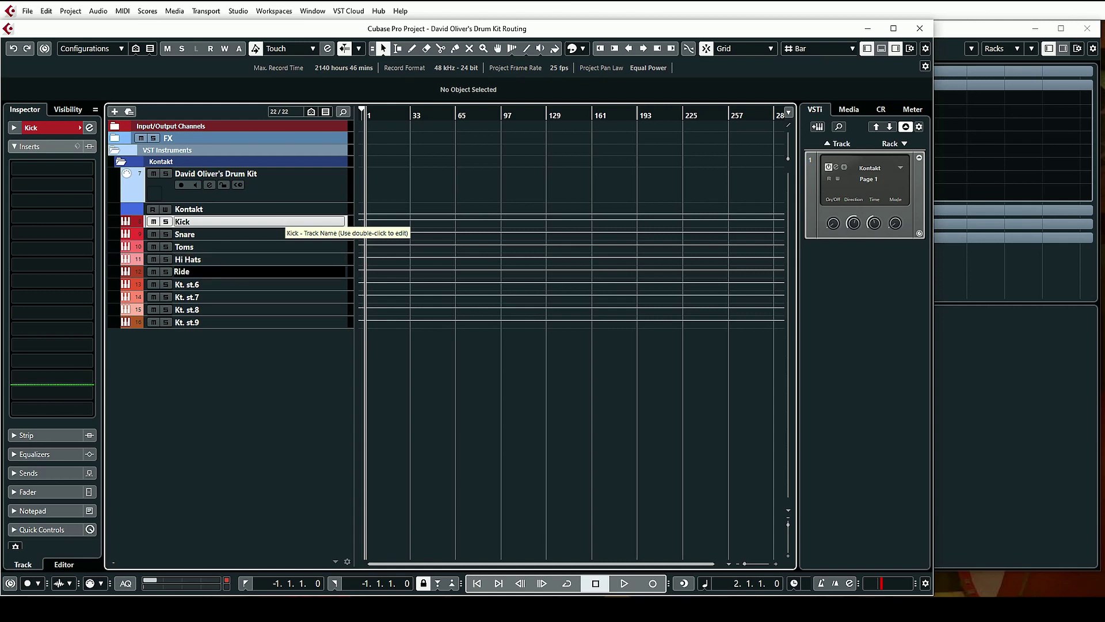
# Step: Name the next five tracks Ride, Crash, Splash, Overheads and Room
pyautogui.press('Tab')
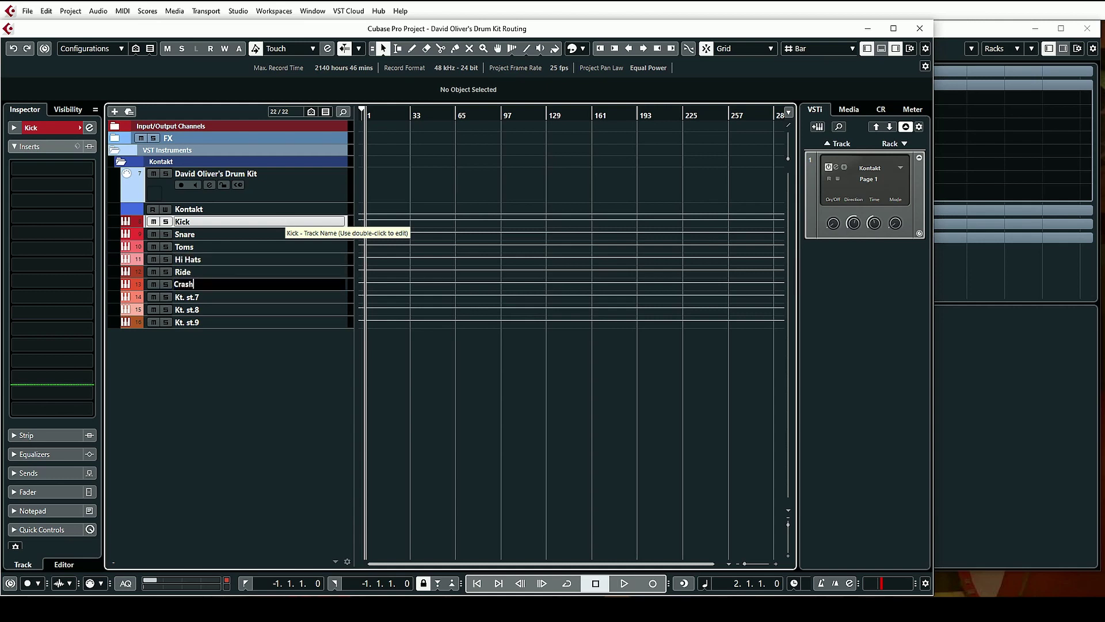
pyautogui.press('Tab')
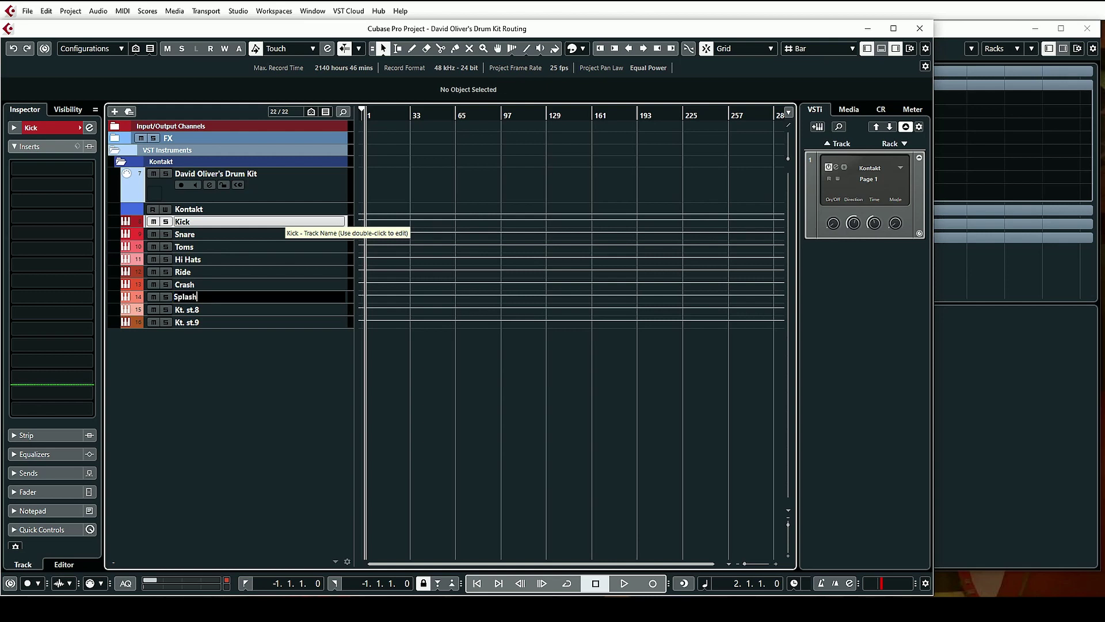
pyautogui.write('Splash')
pyautogui.press('Tab')
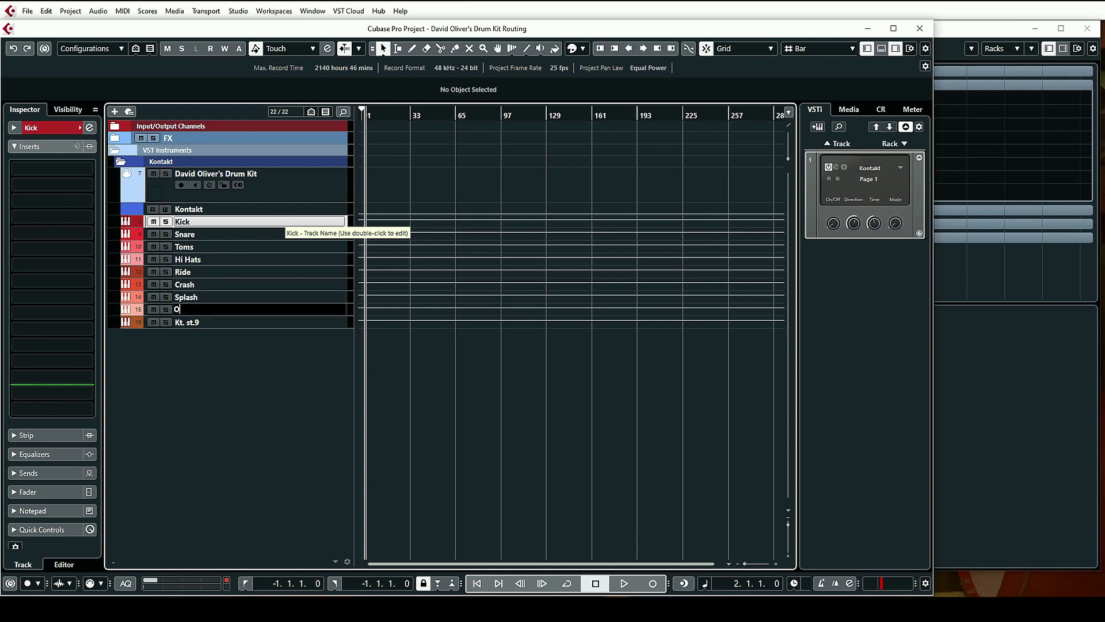
pyautogui.write('Overheads')
pyautogui.press('Tab')
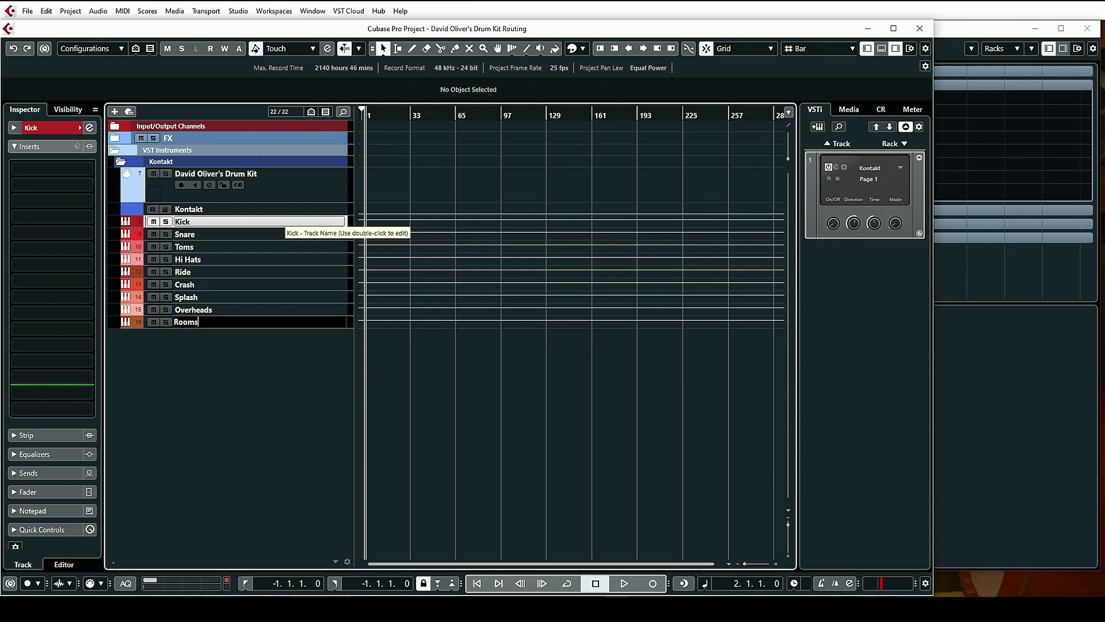
pyautogui.write('Room')
pyautogui.press('Return')
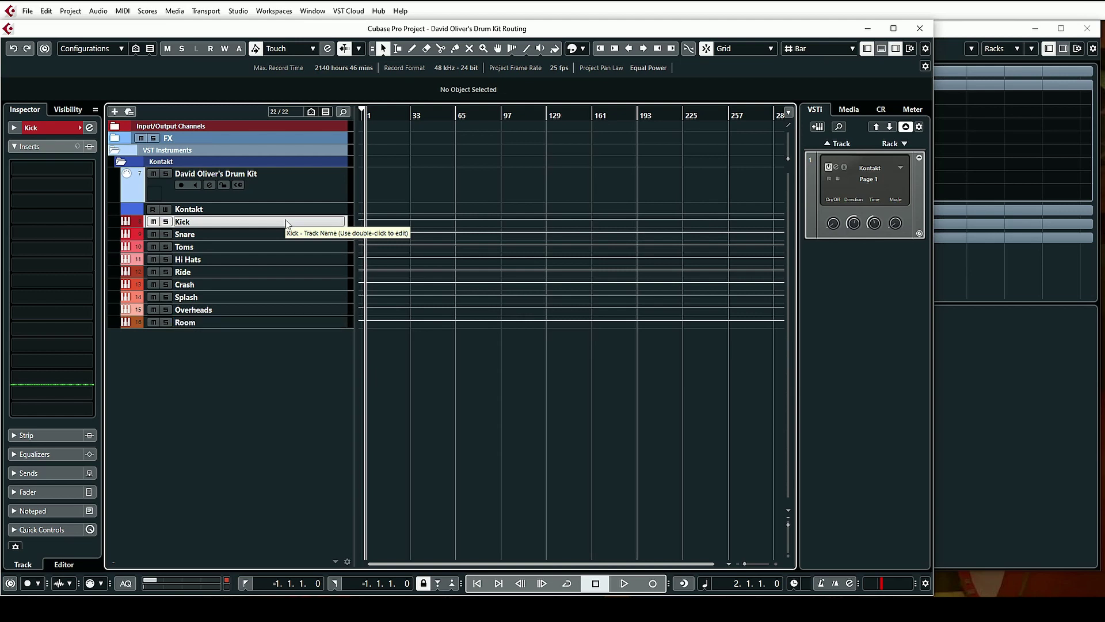
pyautogui.click(299, 191)
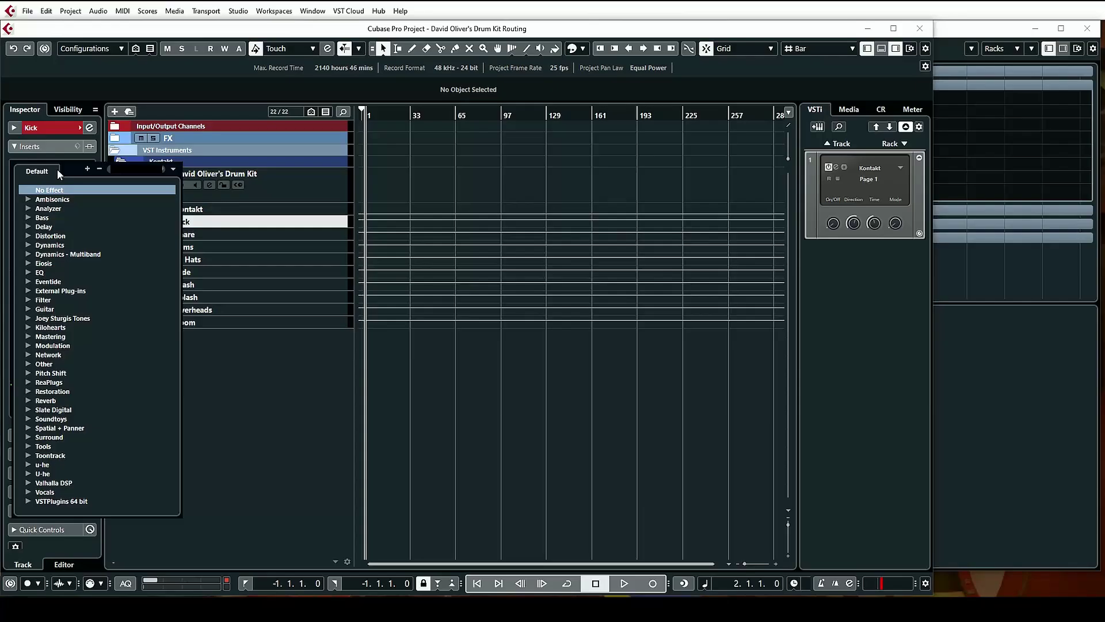
# Step: Filter the Kick track's insert plugin list with the search term 'pro'
pyautogui.write('pro')
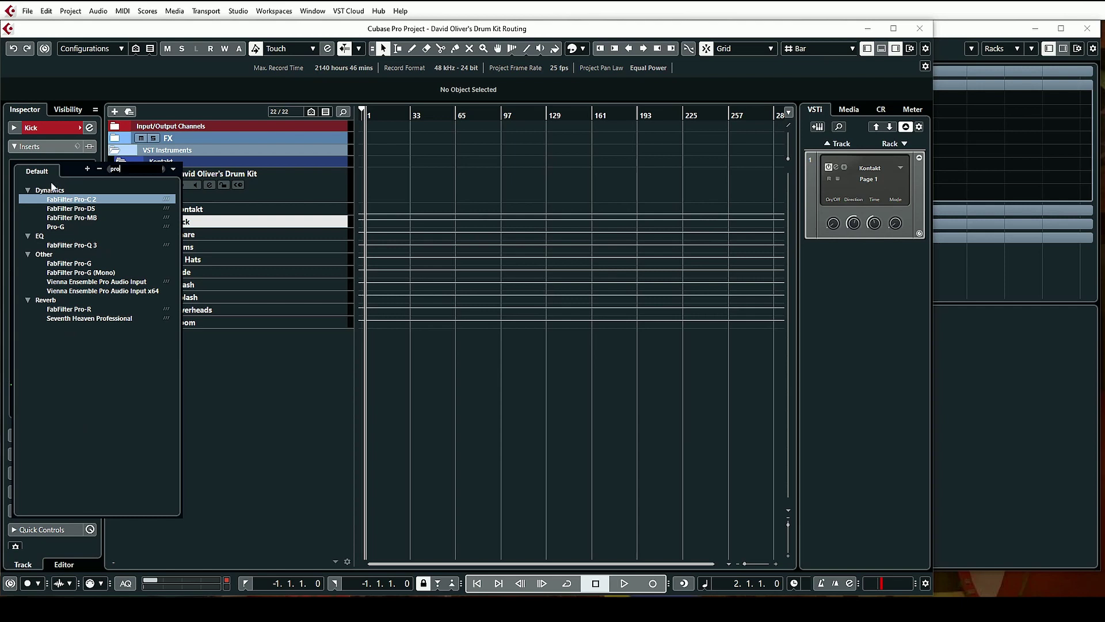
# Step: Insert FabFilter Pro-Q 3 on the Kick track and mute the Overheads and Room tracks
pyautogui.click(81, 243)
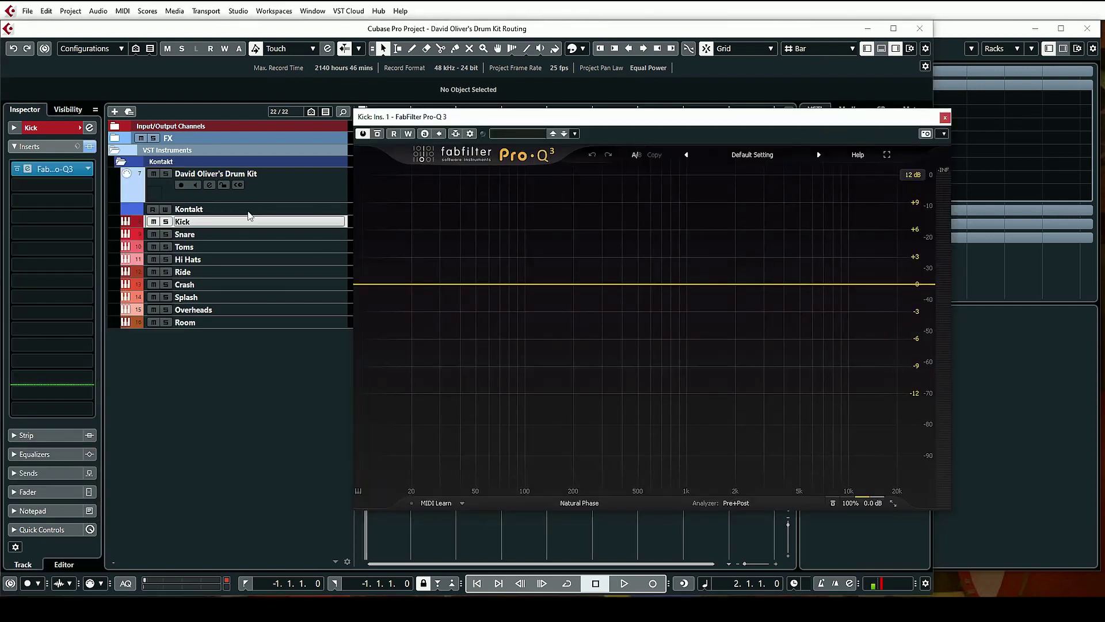
pyautogui.moveTo(681, 117); pyautogui.dragTo(652, 113)
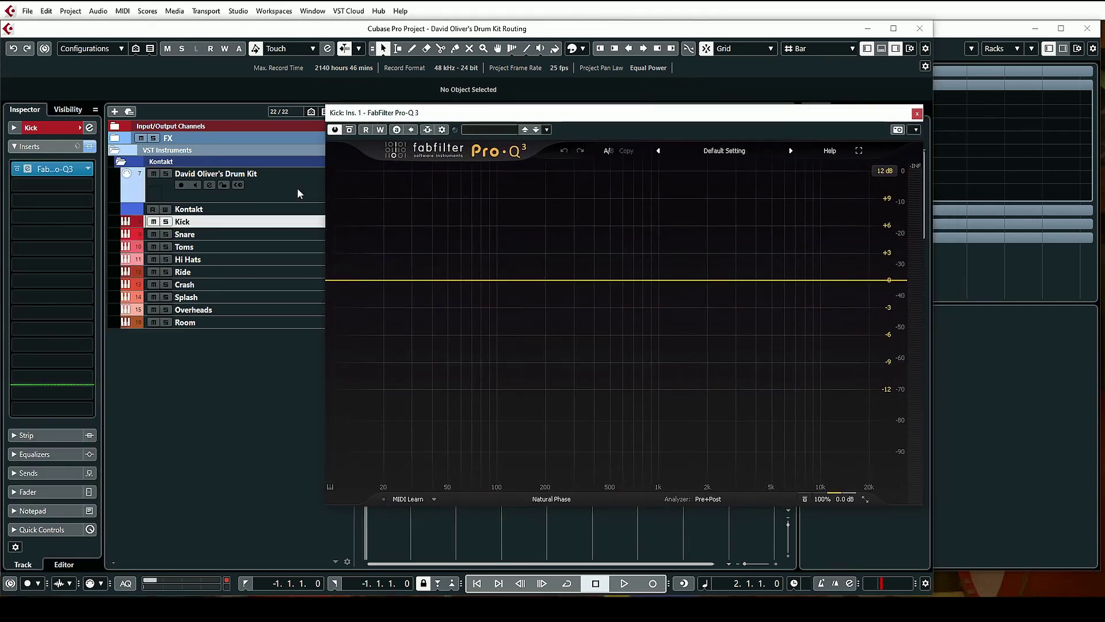
pyautogui.click(279, 195)
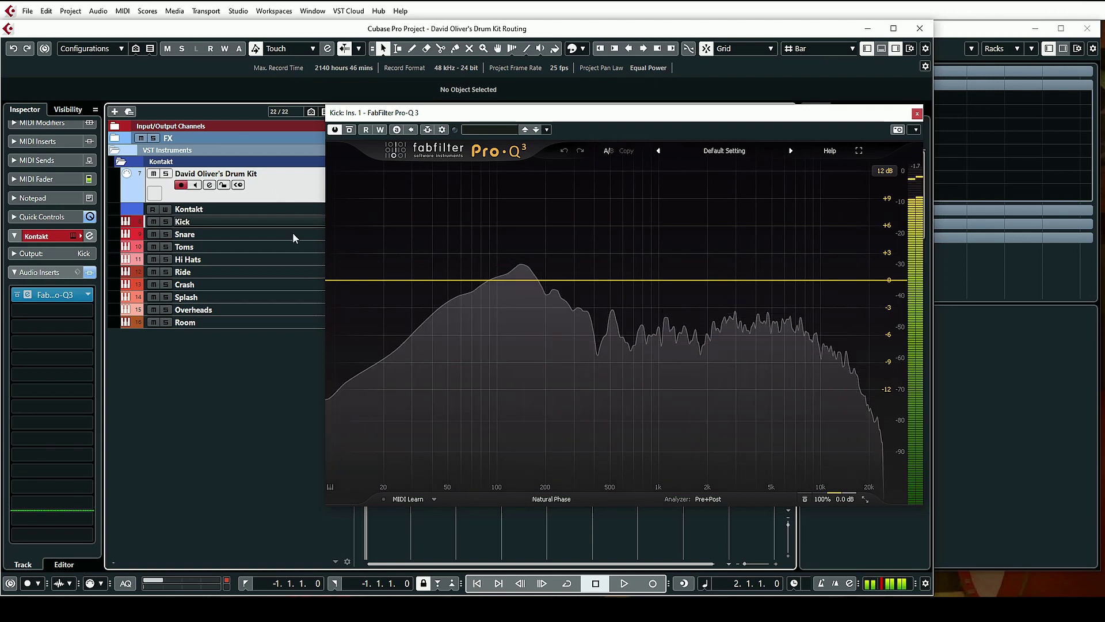
pyautogui.click(153, 309)
pyautogui.click(154, 322)
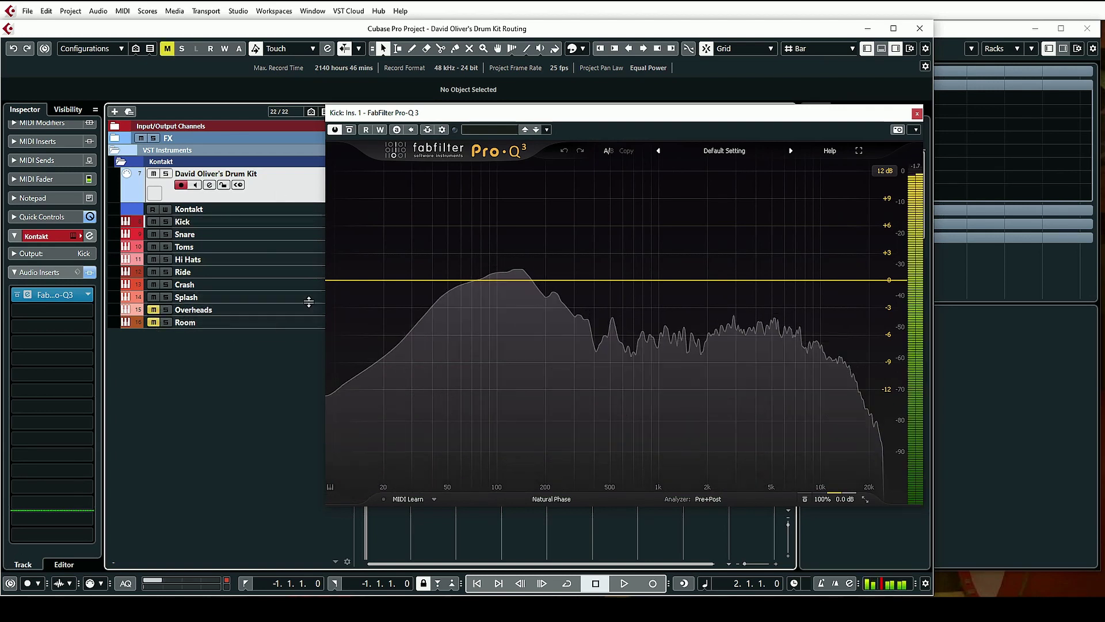
# Step: EQ the kick: 33.6 Hz low cut, +3.27 dB at 82 Hz, +7.16 dB at 5.2 kHz, cuts at 314/679 Hz; A/B with bypass
pyautogui.moveTo(340, 281); pyautogui.dragTo(490, 256)
pyautogui.scroll(1, 490, 256)
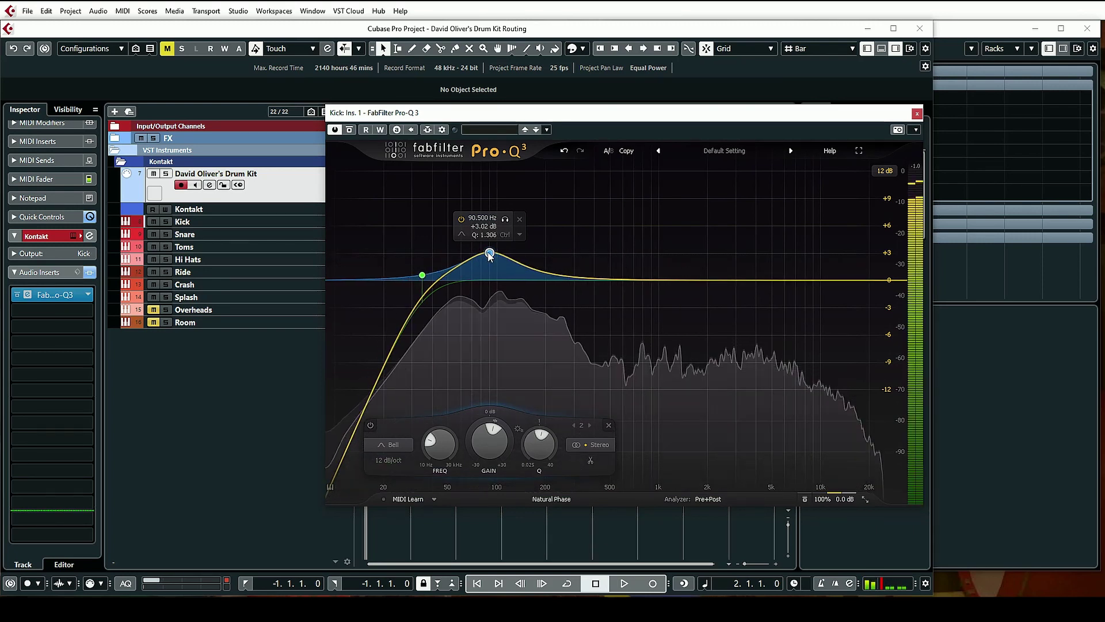
pyautogui.moveTo(484, 254); pyautogui.dragTo(477, 251)
pyautogui.moveTo(791, 282); pyautogui.dragTo(774, 215)
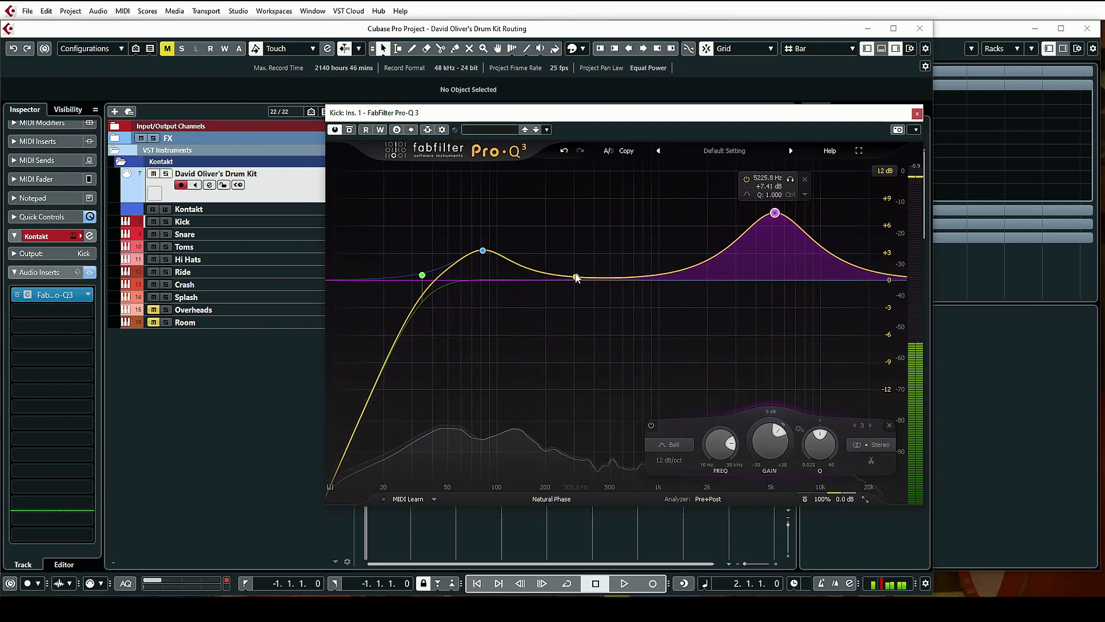
pyautogui.moveTo(576, 279); pyautogui.dragTo(577, 339)
pyautogui.moveTo(636, 304); pyautogui.dragTo(566, 336)
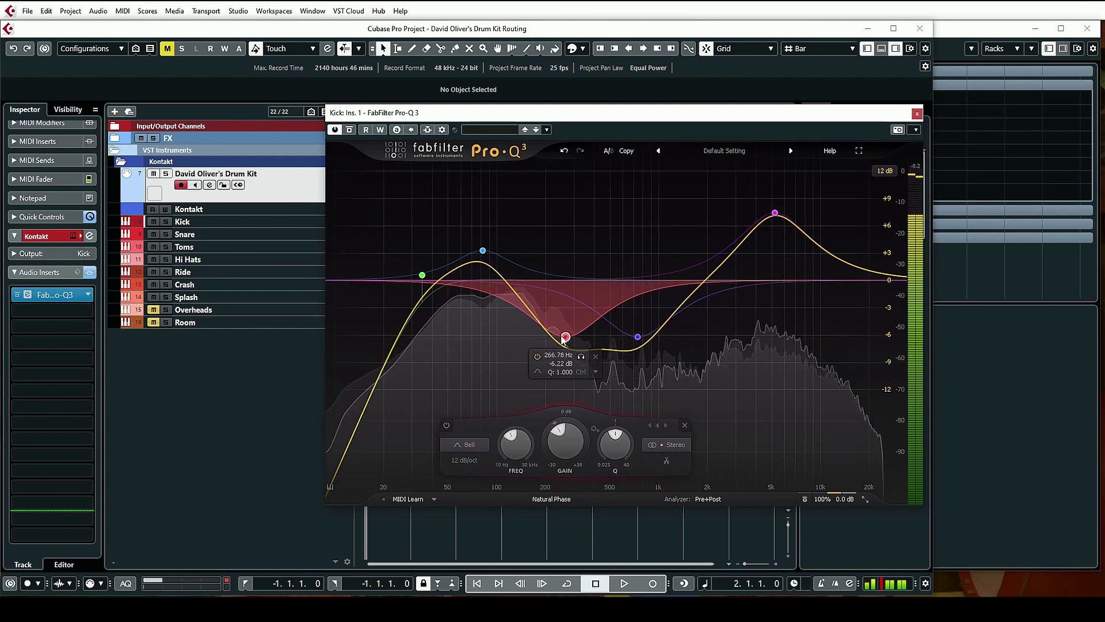
pyautogui.click(350, 130)
pyautogui.click(350, 130)
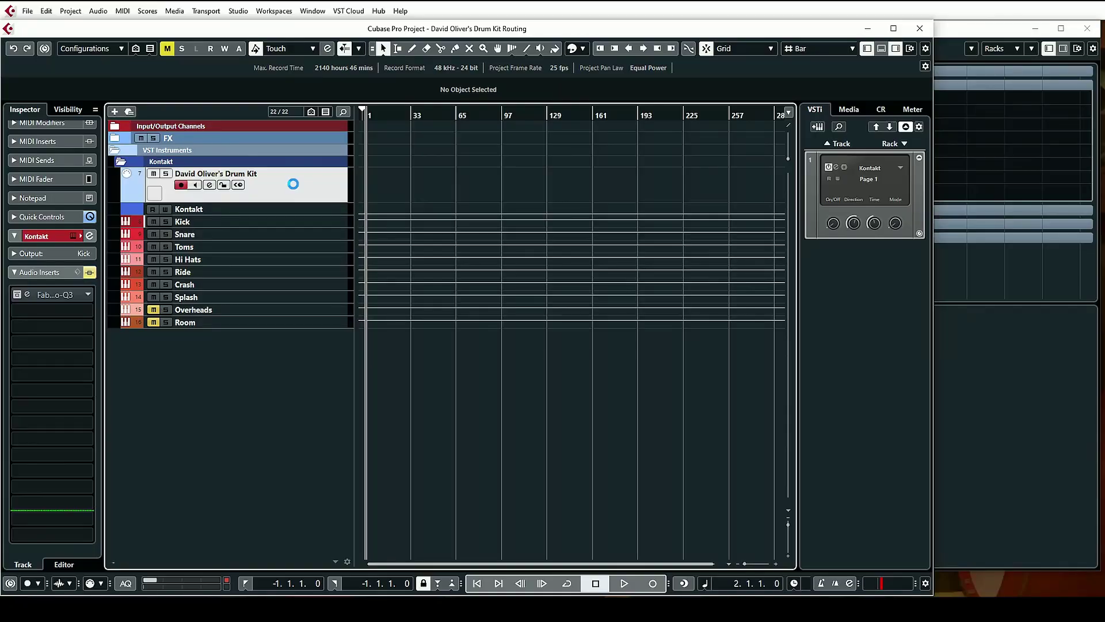
# Step: Load CP - Rockin Room Kit.nka from the Mixer presets on Kontakt's mixer page, then close Kontakt
pyautogui.click(295, 187)
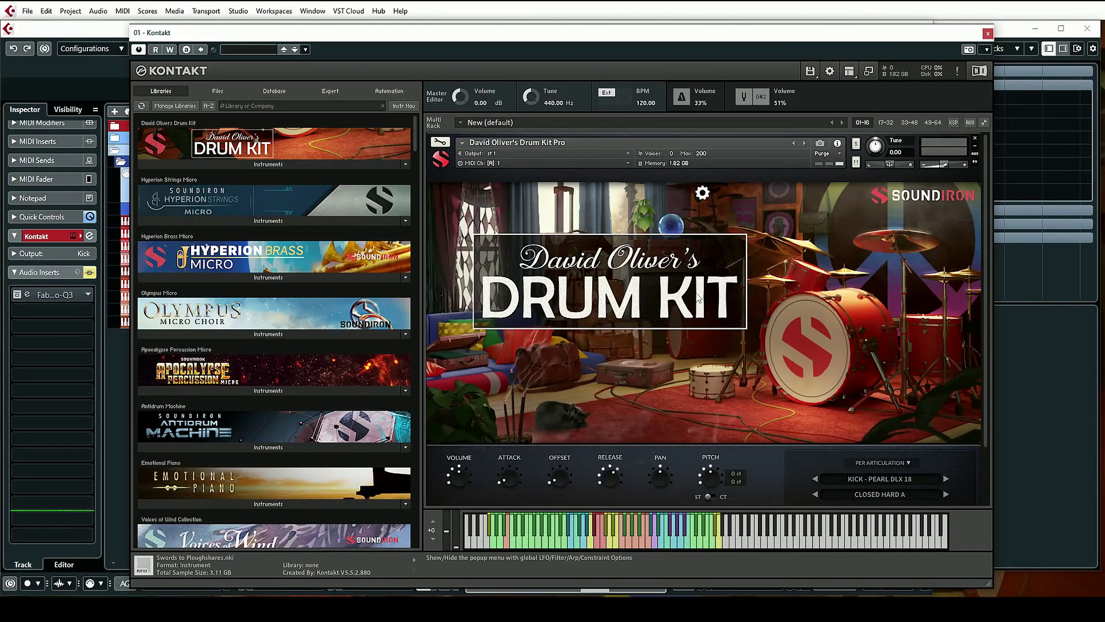
pyautogui.scroll(-2, 698, 297)
pyautogui.click(540, 465)
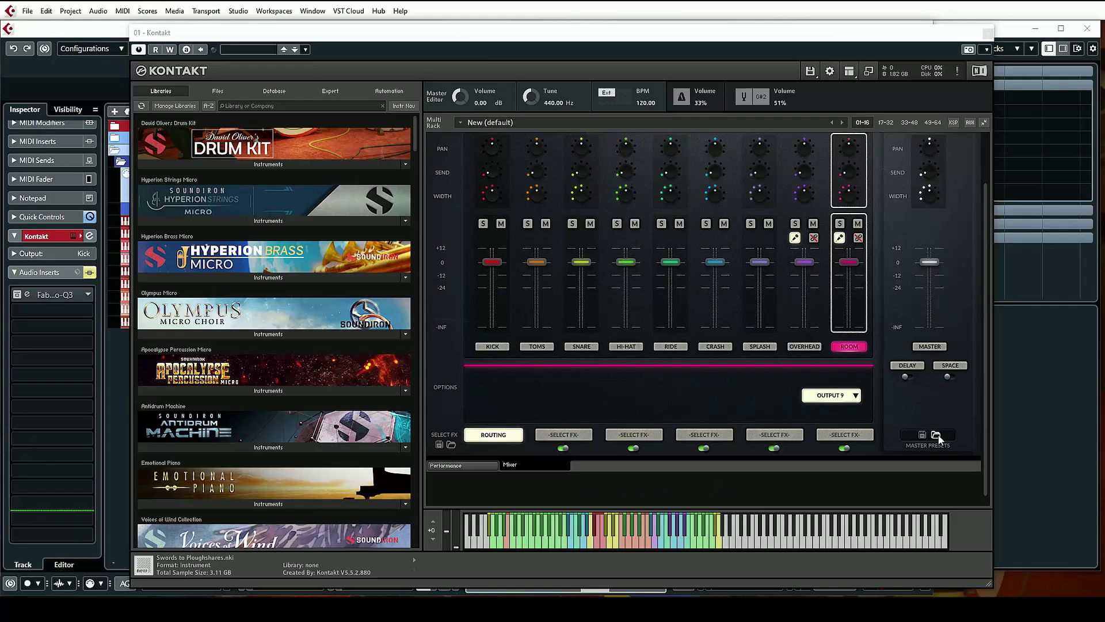
pyautogui.click(935, 435)
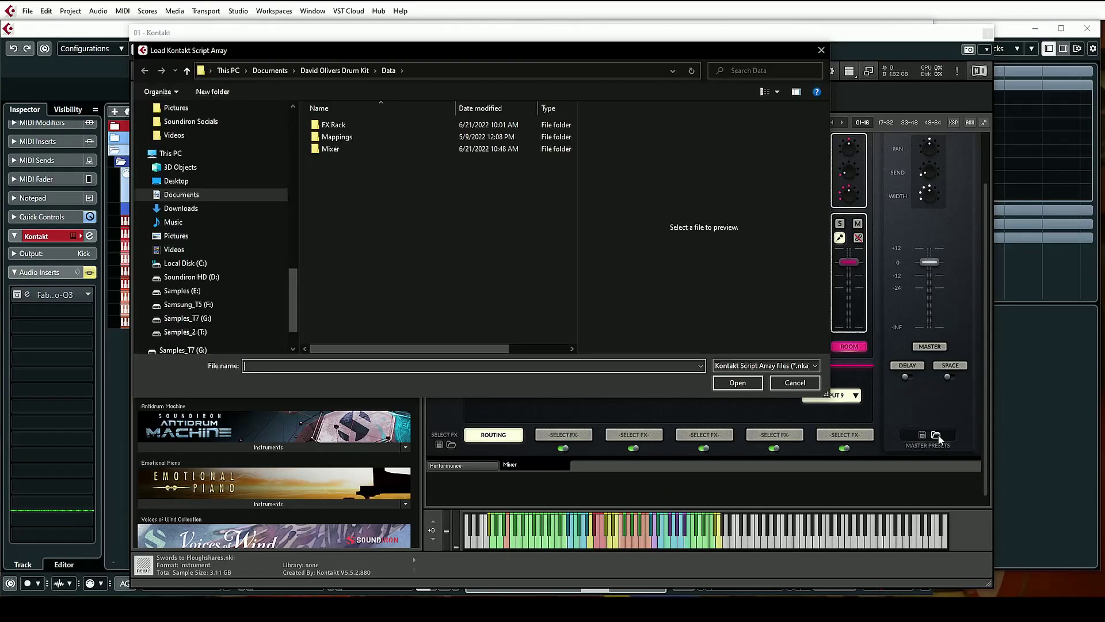
pyautogui.doubleClick(337, 149)
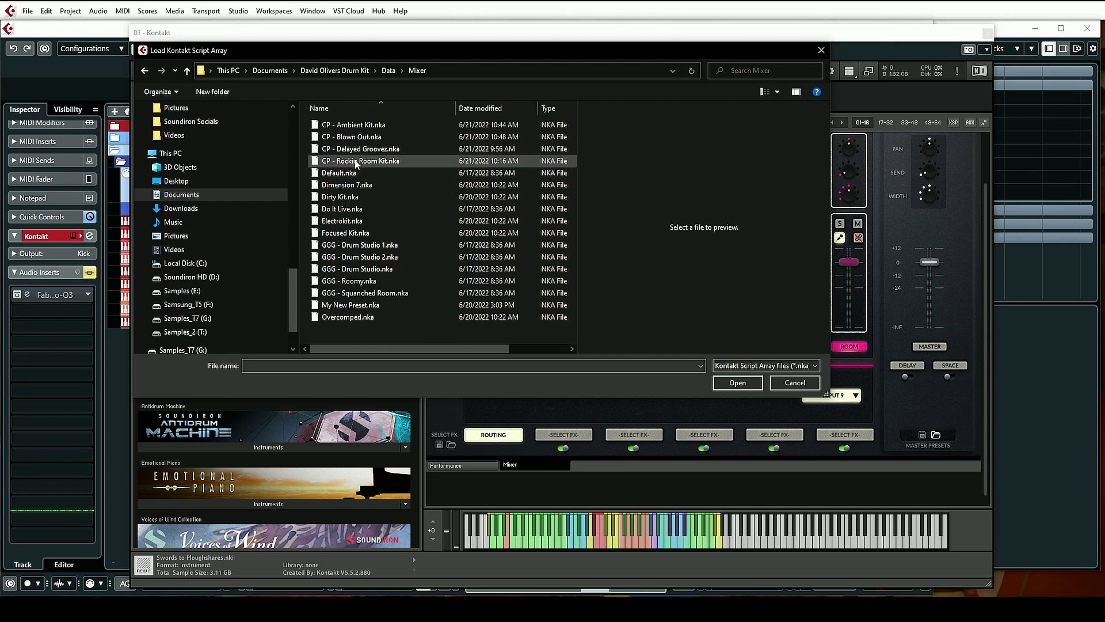
pyautogui.doubleClick(355, 161)
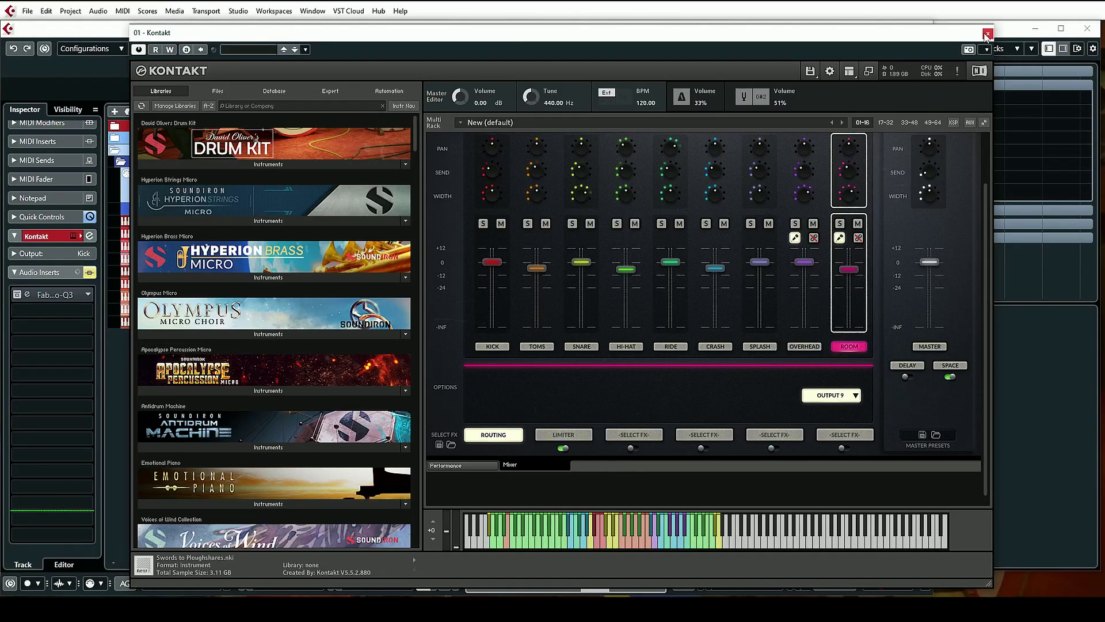
pyautogui.click(986, 35)
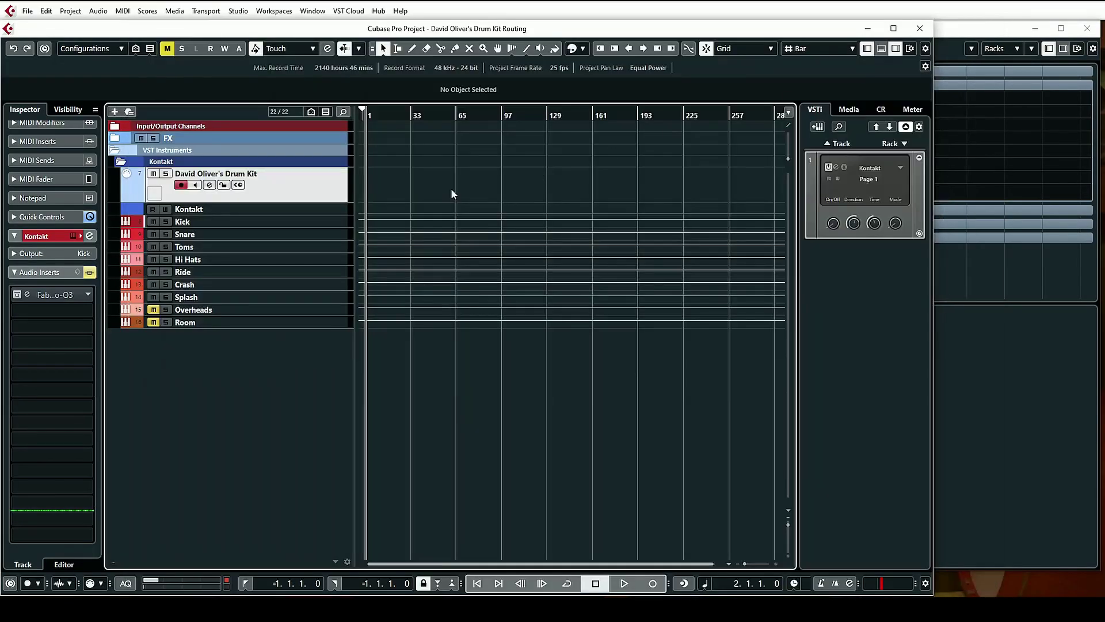